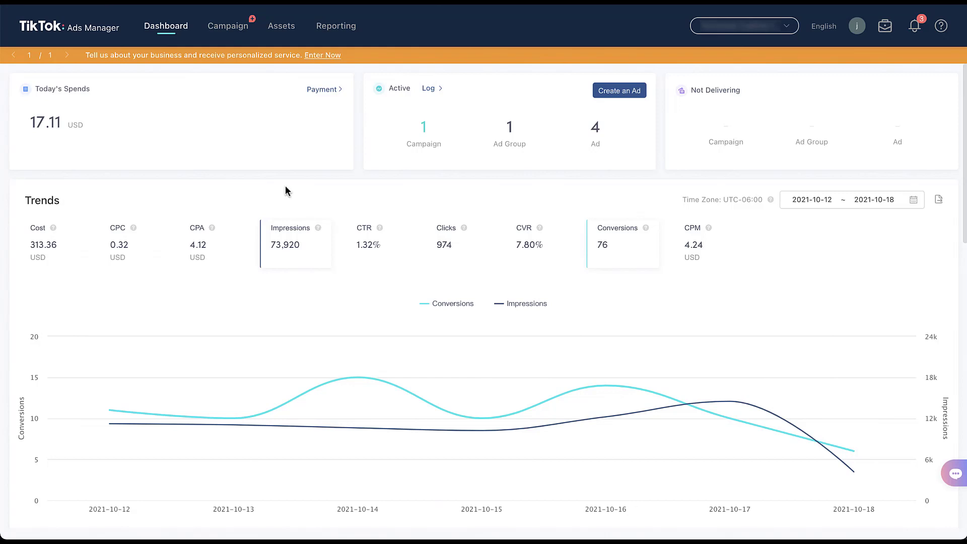
- View the dashboard's Gender chart by Clicks and CPC, and leave it set to Conversions
scroll(285, 186, down, 8)
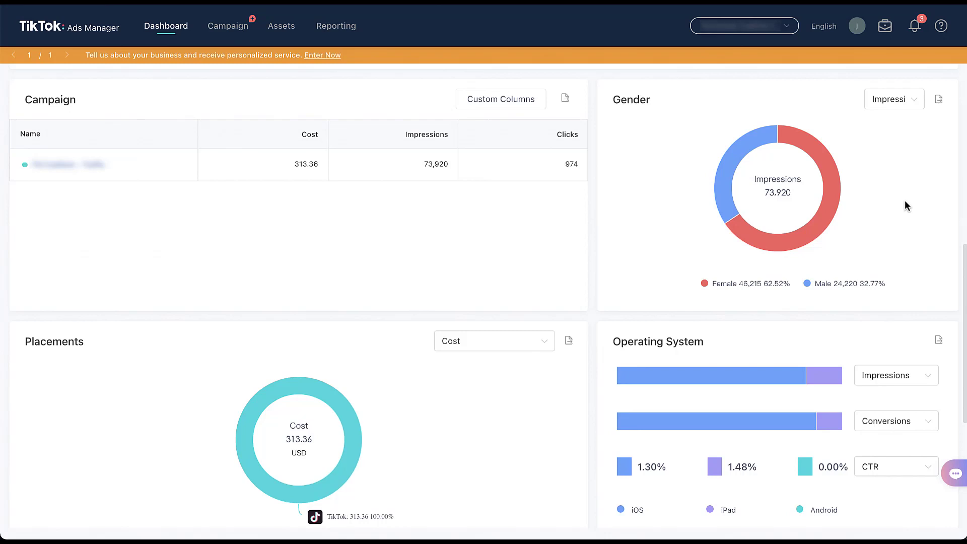
click(916, 106)
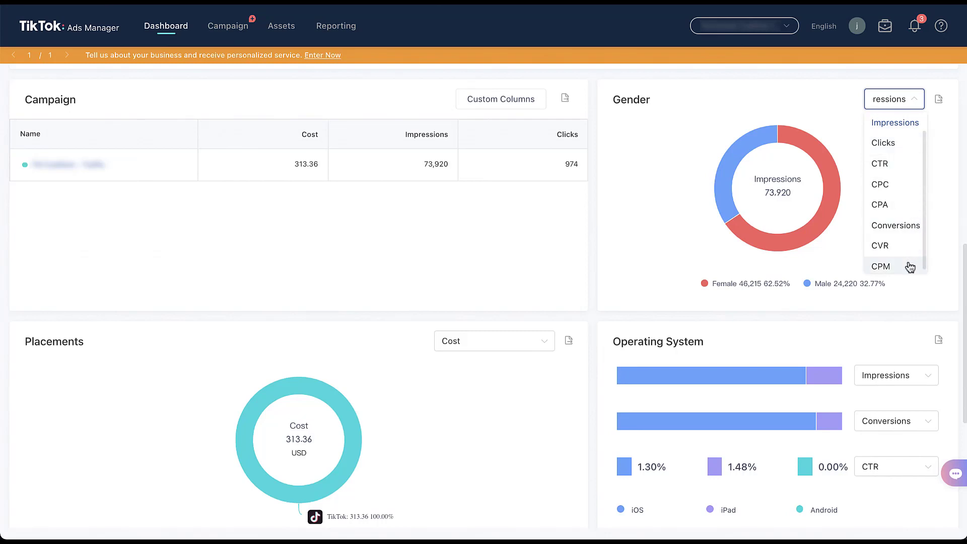
click(905, 144)
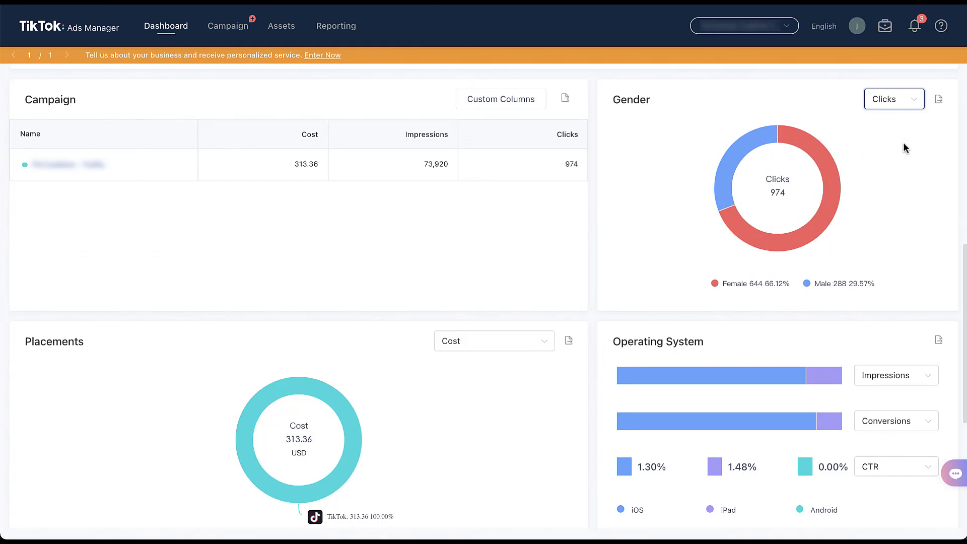
click(910, 107)
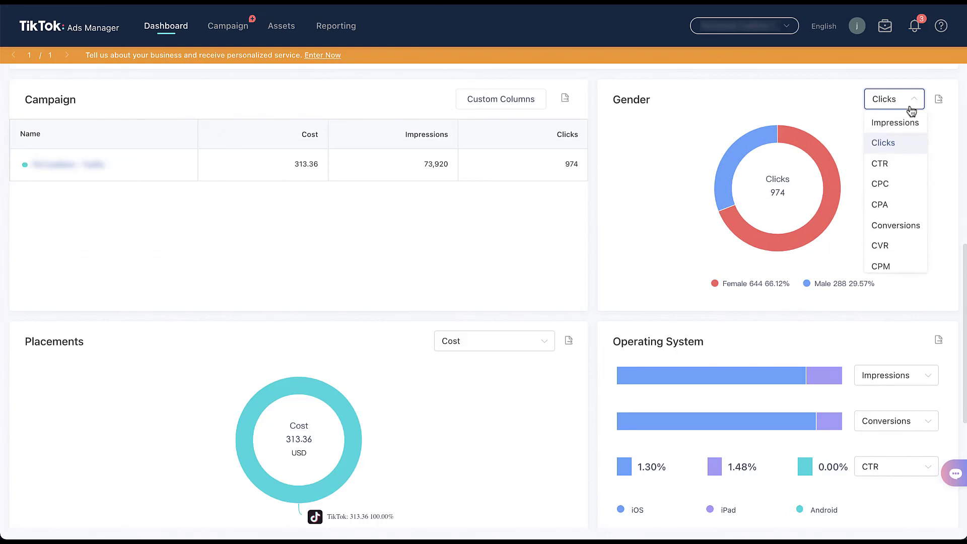
click(911, 187)
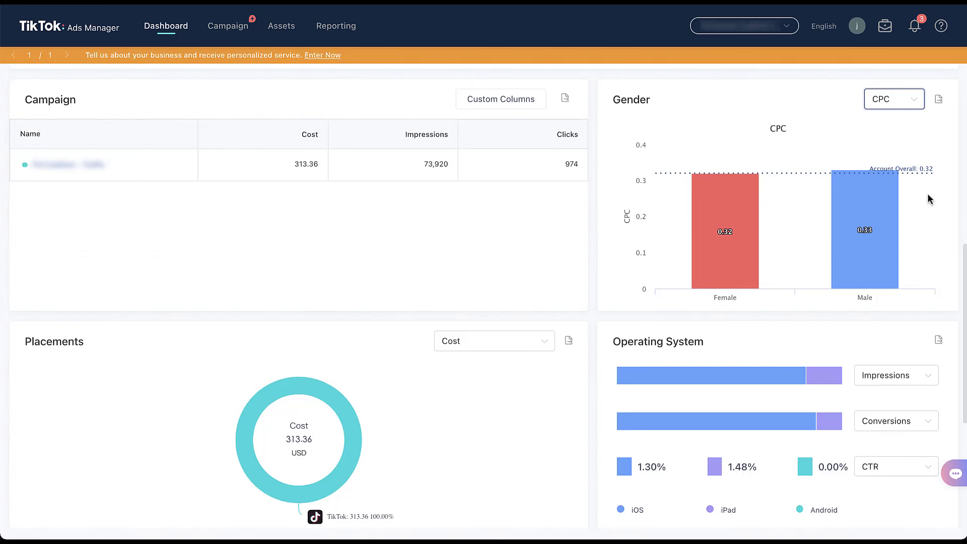
click(911, 107)
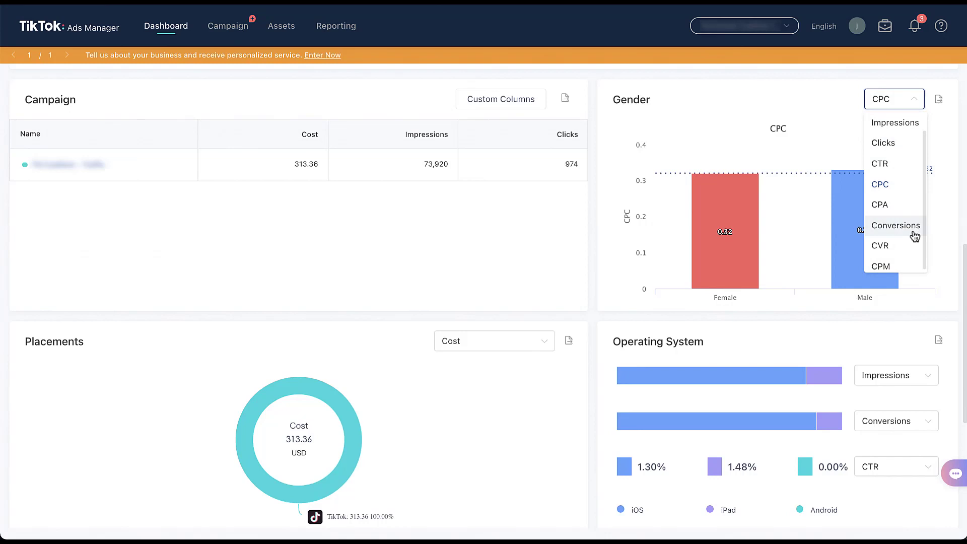
click(914, 235)
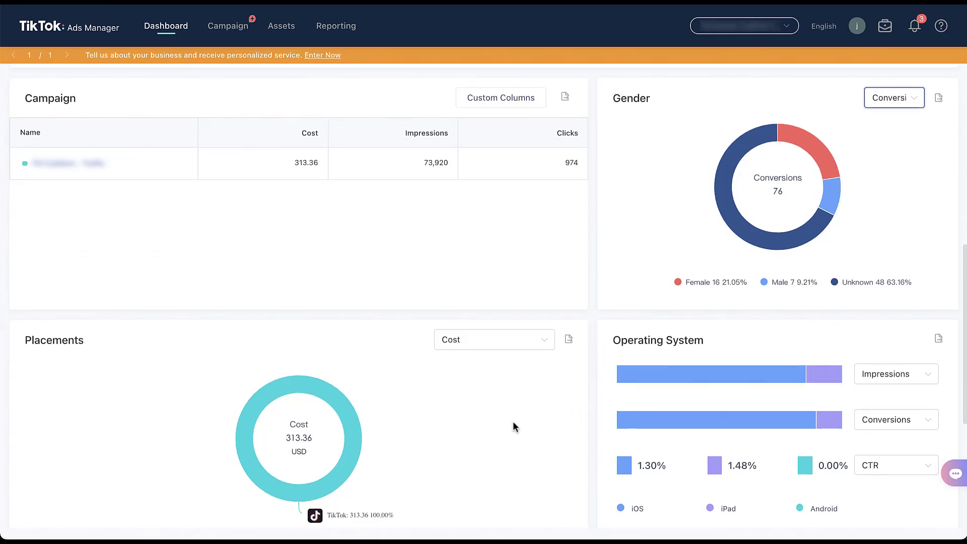
- Set the metric of the dashboard's Placements chart to Conversions
scroll(512, 422, down, 1)
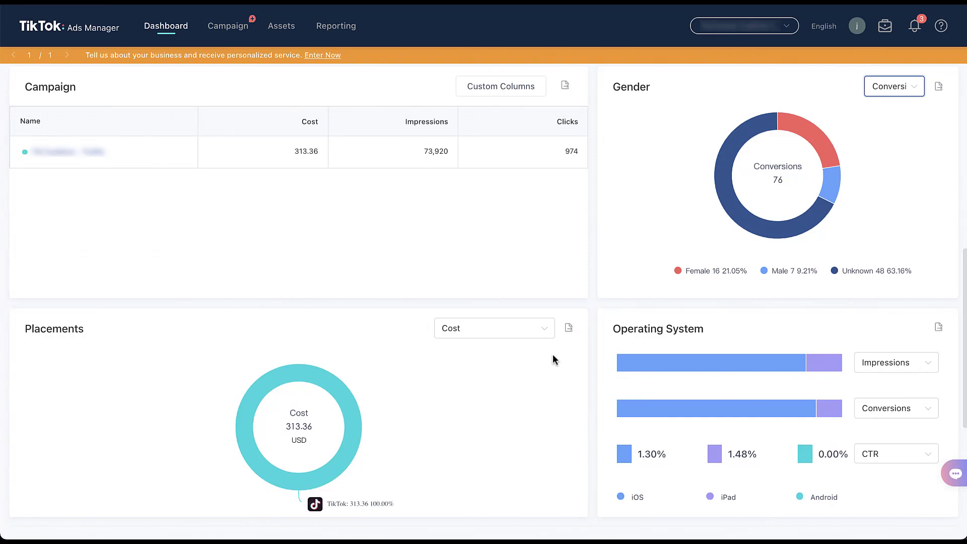
click(547, 331)
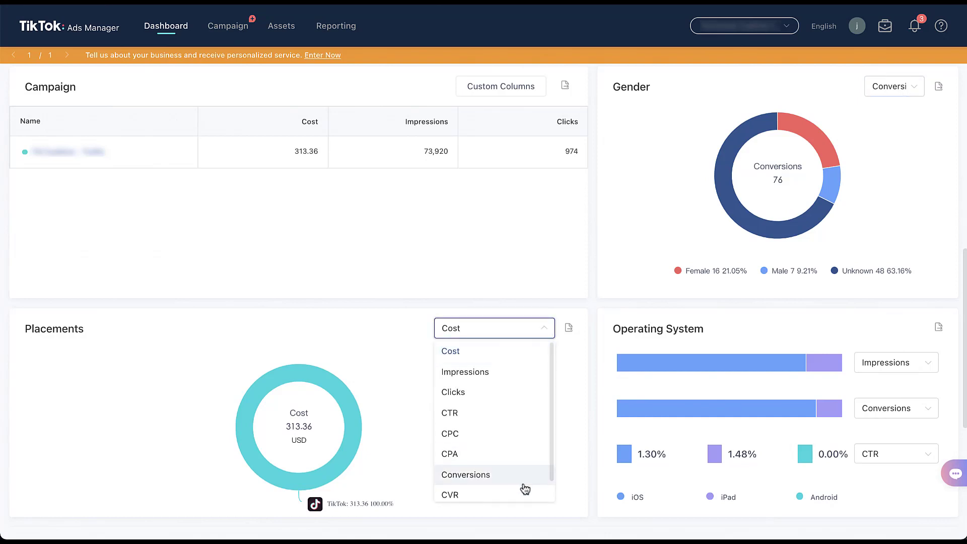
scroll(512, 457, down, 1)
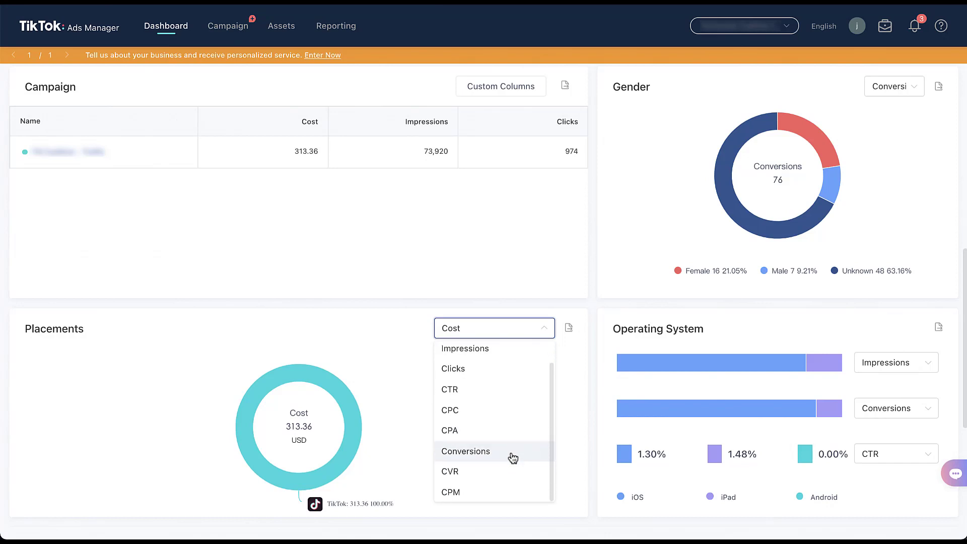
scroll(512, 457, up, 1)
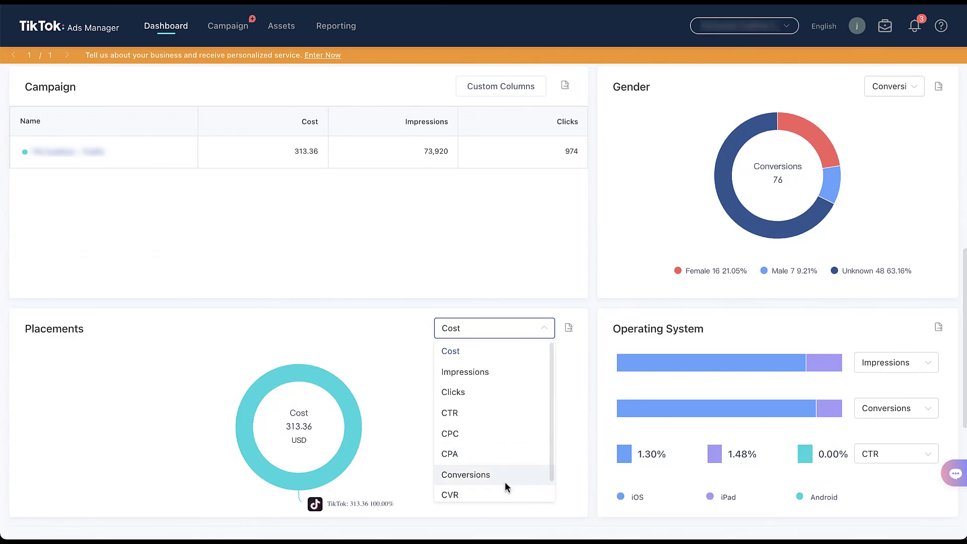
click(505, 481)
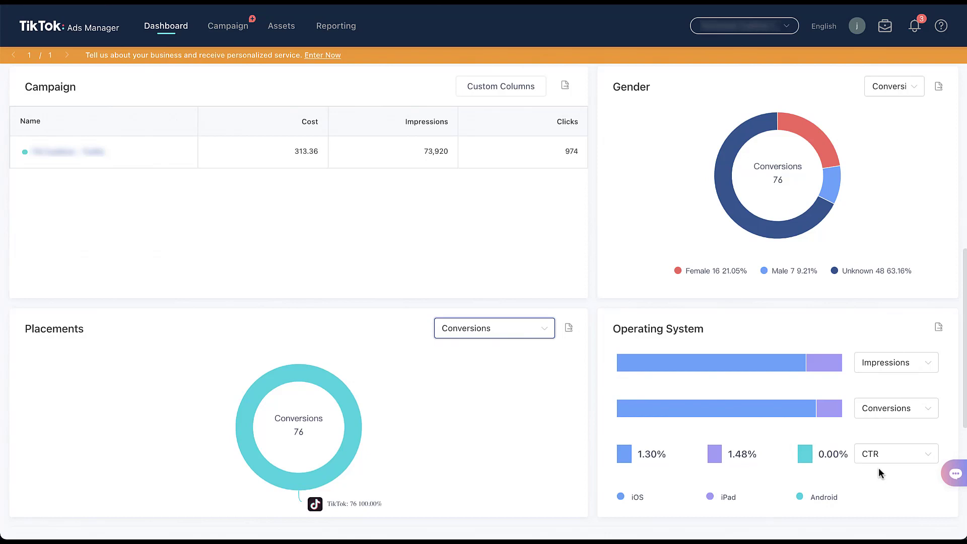
- Review the metrics available for the CTR row of the Operating System chart without changing the selection
click(927, 455)
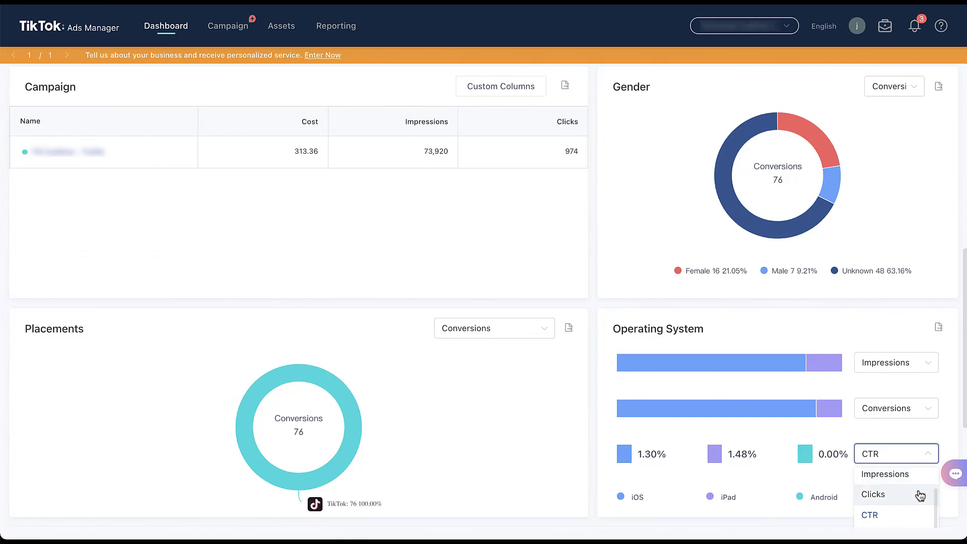
scroll(921, 494, down, 1)
scroll(911, 494, down, 2)
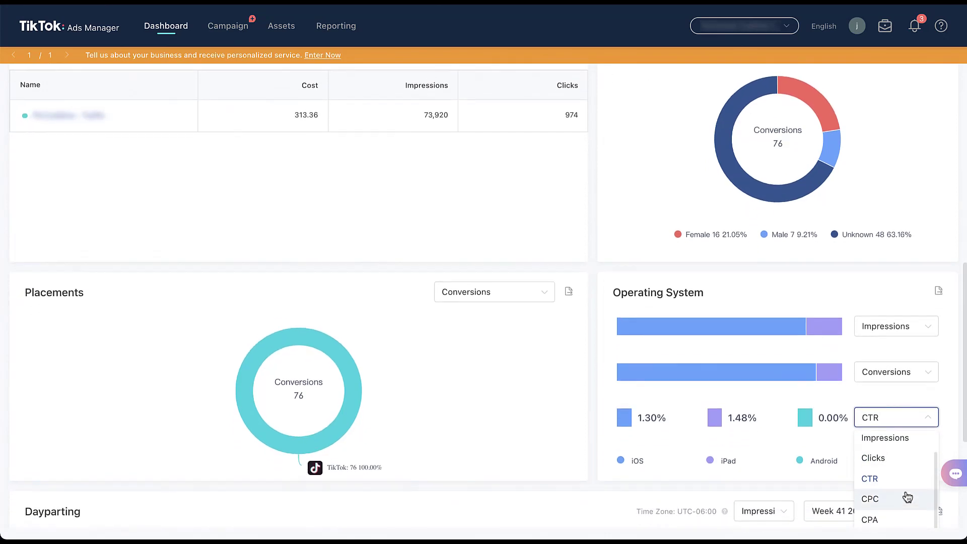
scroll(907, 496, down, 3)
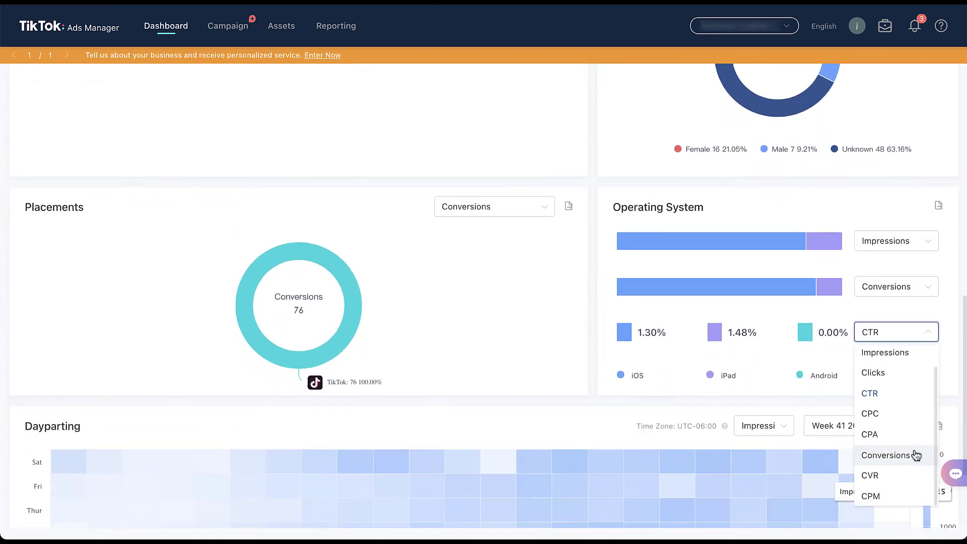
scroll(915, 455, down, 2)
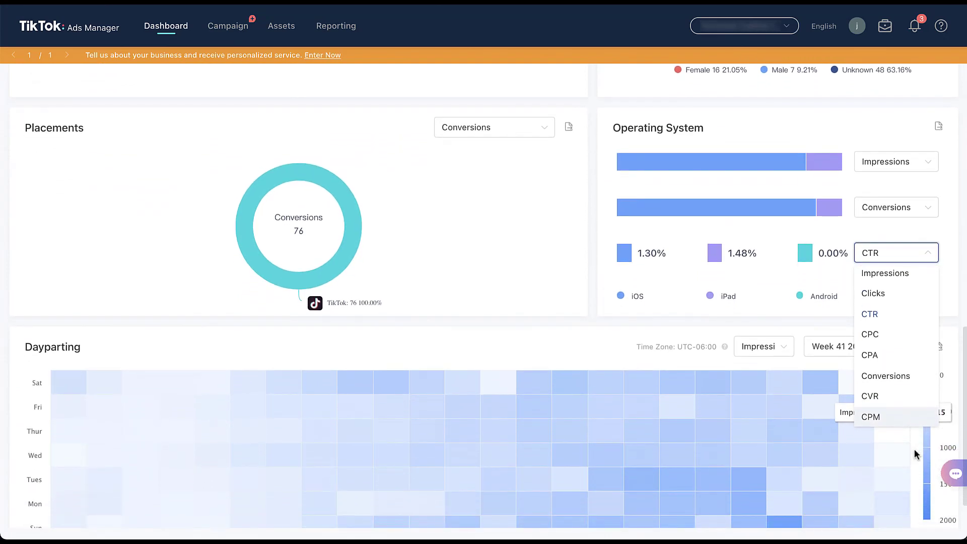
click(690, 331)
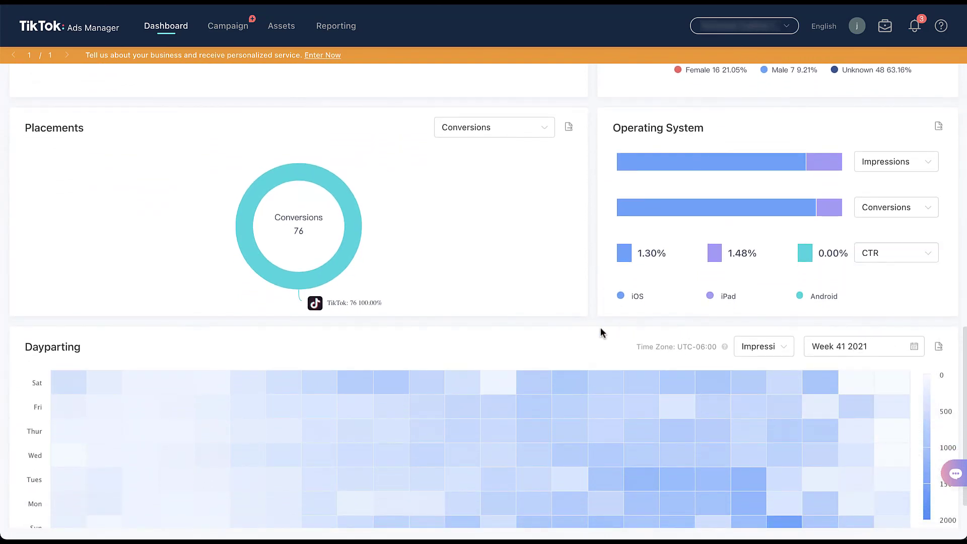
- Examine the Dayparting heatmap by Impressions and CPC for Week 41 2021, and leave it set to Conversions
scroll(568, 330, down, 2)
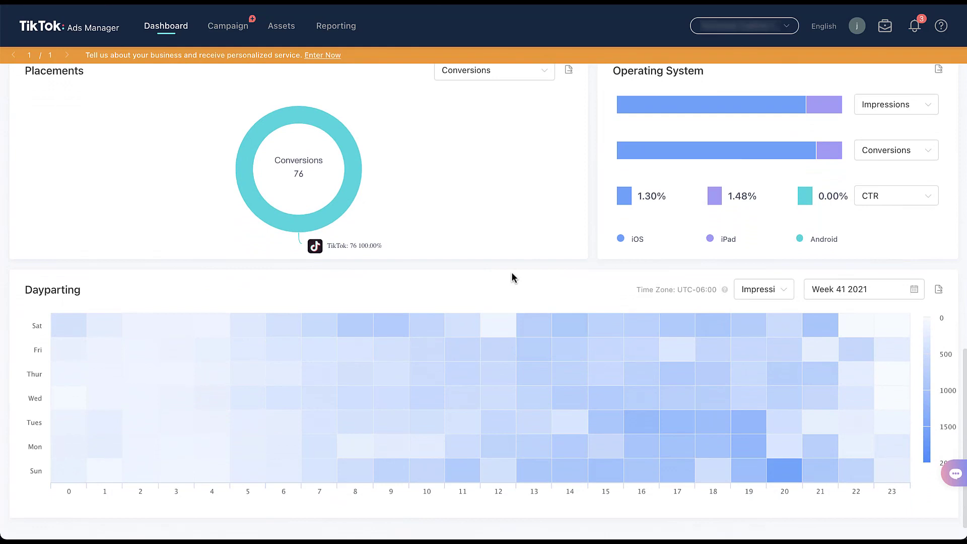
click(790, 288)
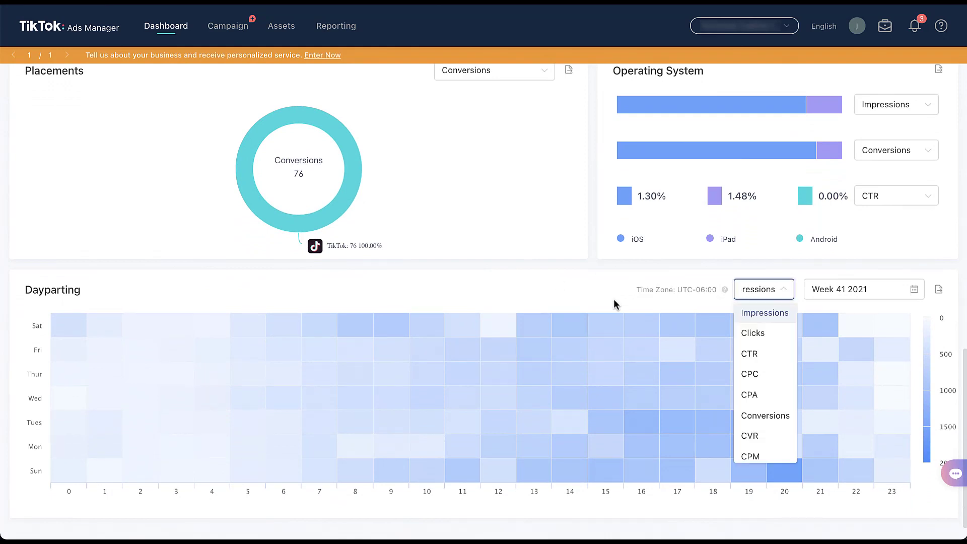
click(609, 299)
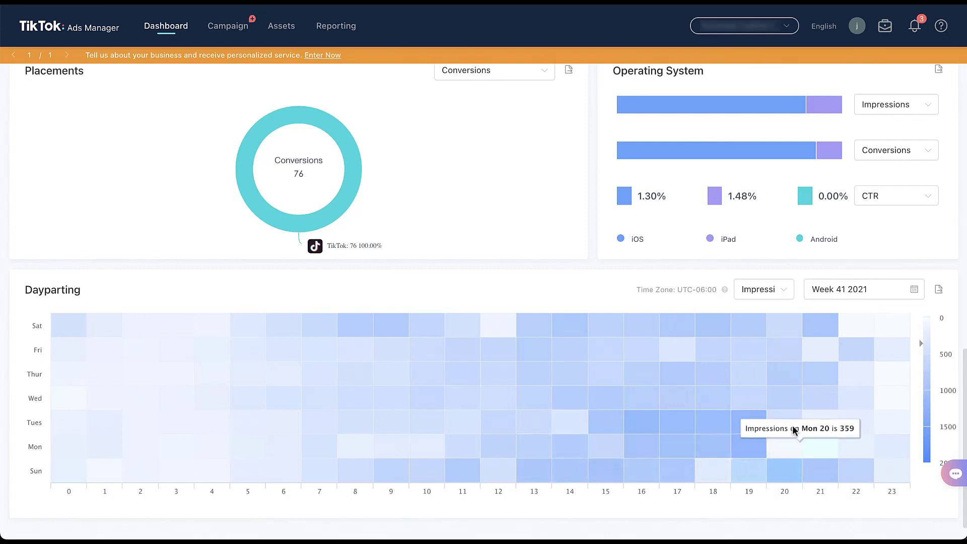
click(781, 296)
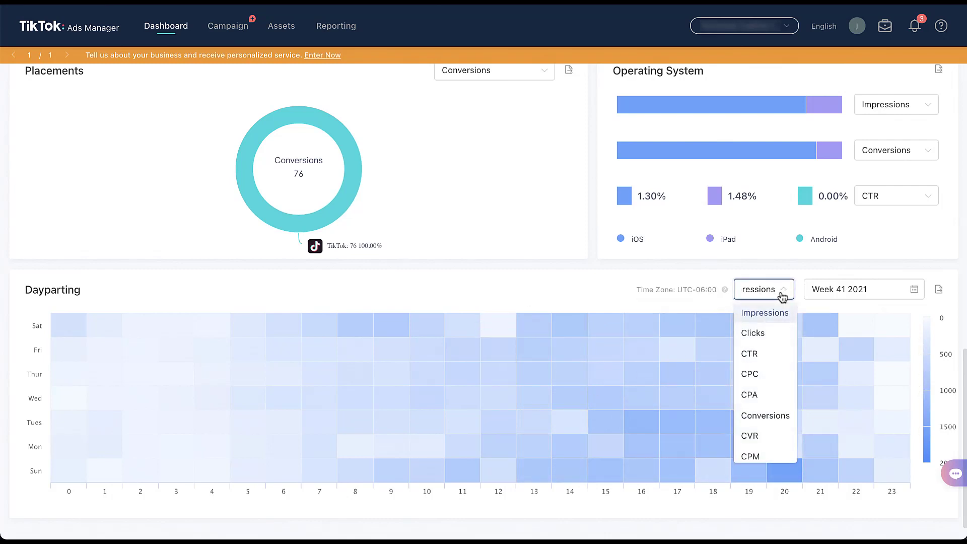
click(778, 384)
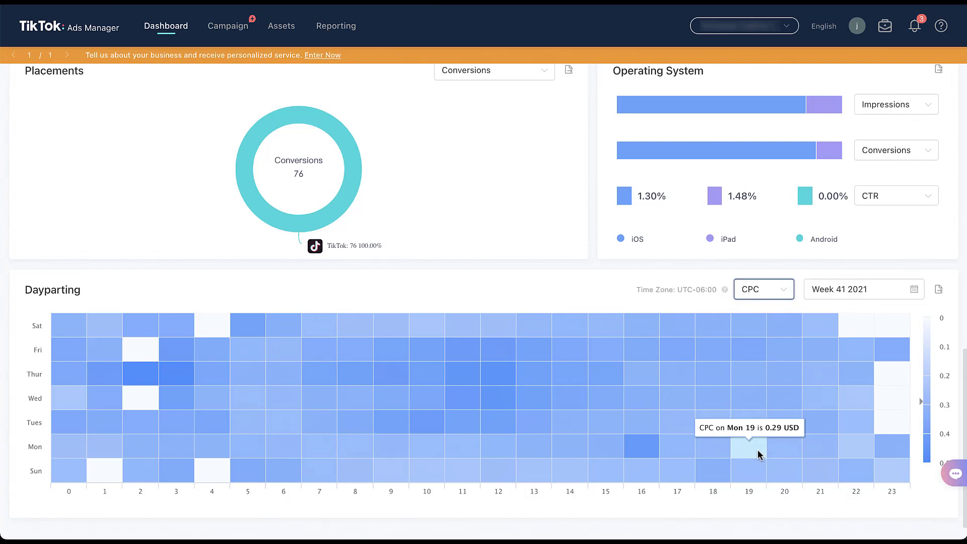
click(763, 289)
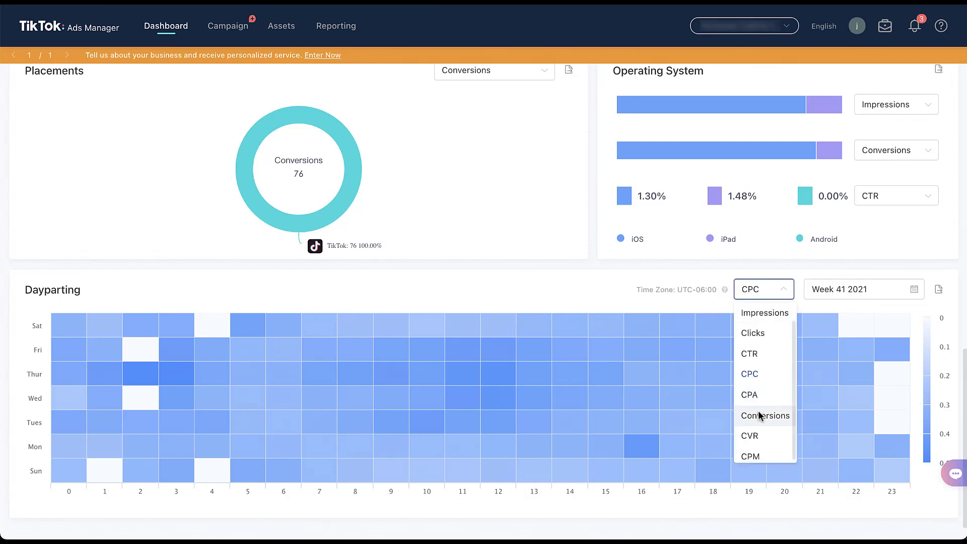
click(759, 413)
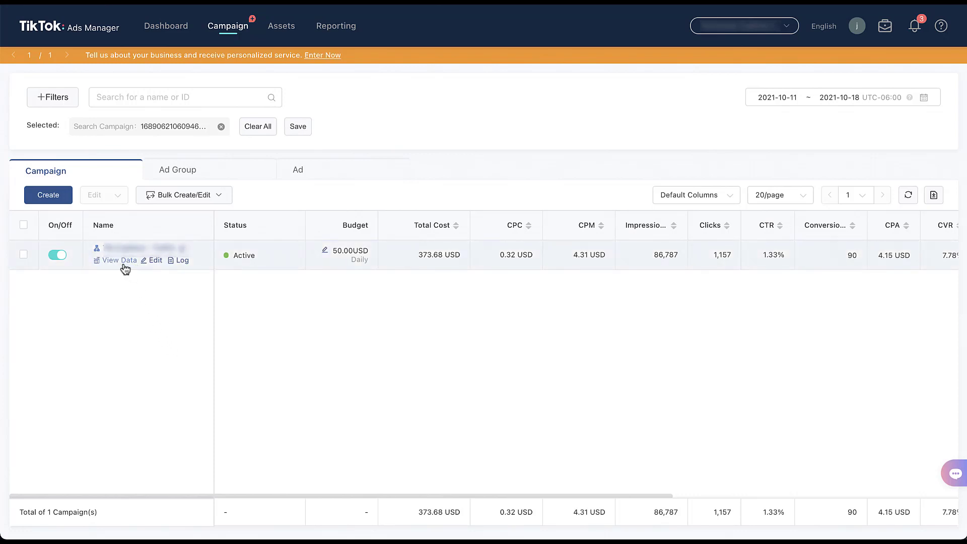
- Open the active campaign's data and examine its Placements chart and the metrics offered for it
click(124, 261)
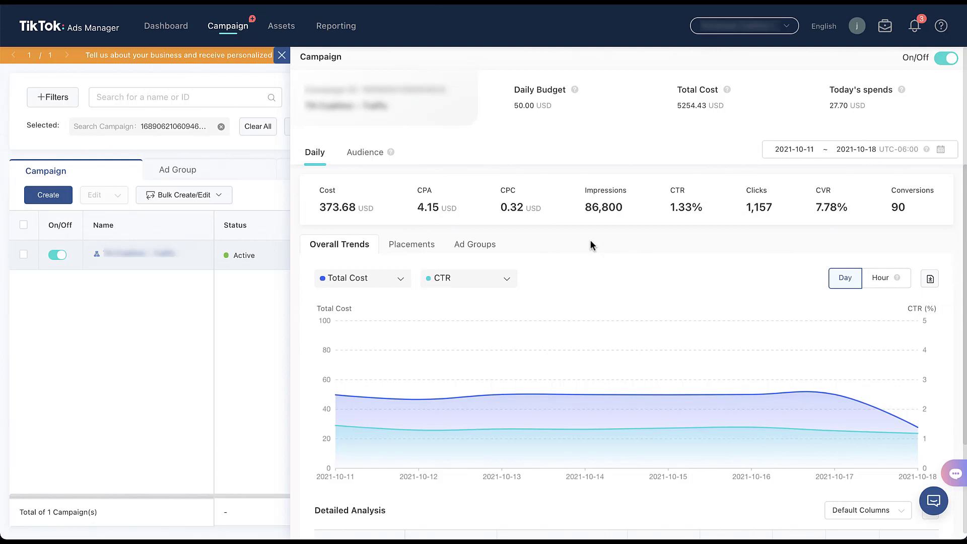
click(411, 246)
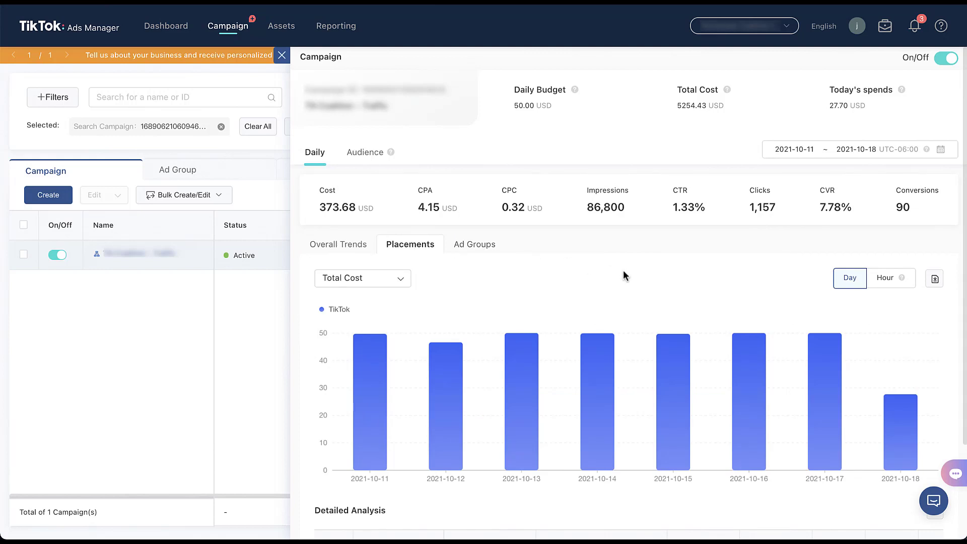
scroll(623, 275, down, 2)
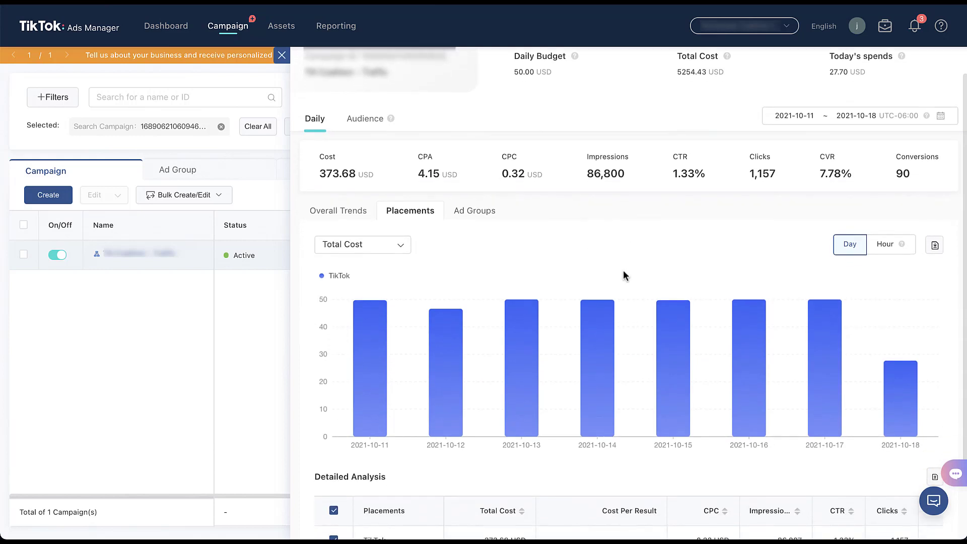
click(403, 203)
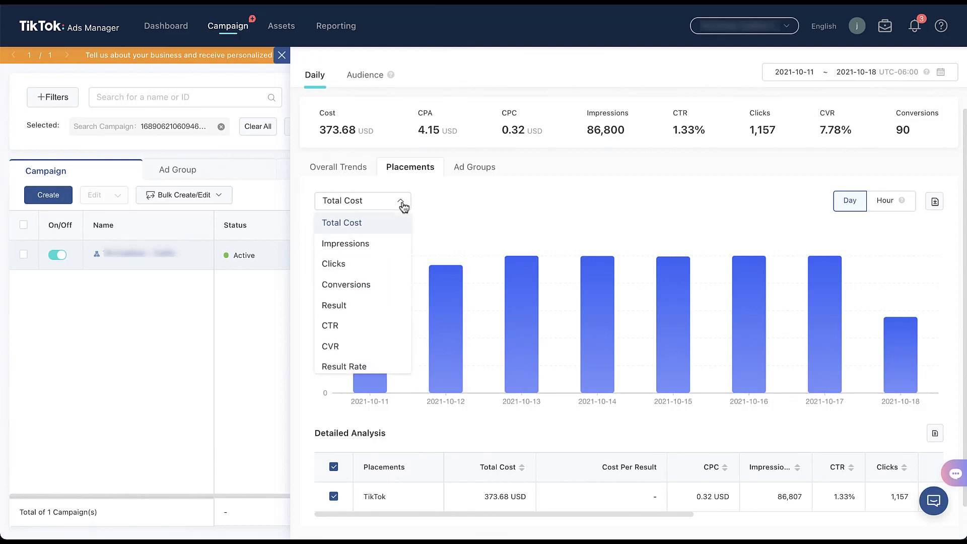
click(515, 196)
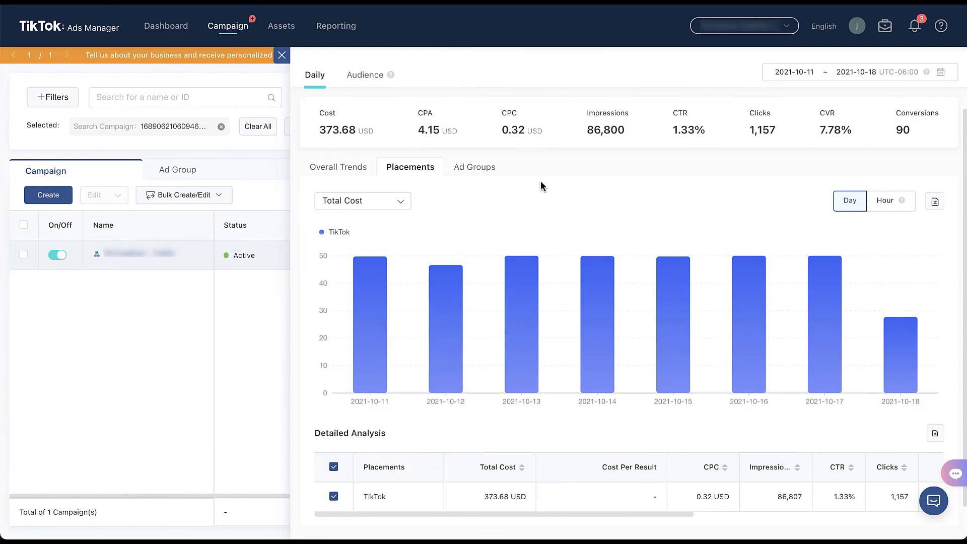
scroll(540, 184, up, 2)
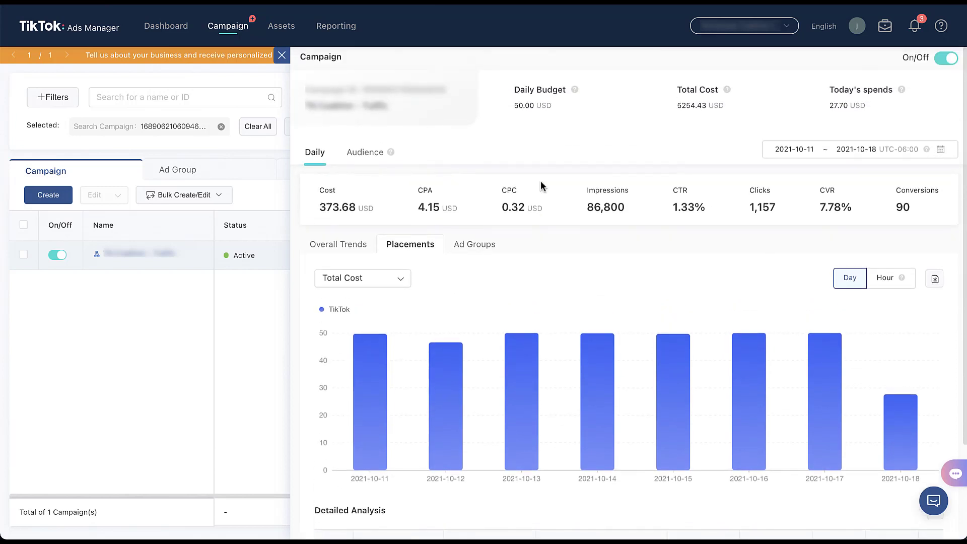
- Show the campaign's Audience Breakdown by Gender, and finally by Age & Gender combined
click(367, 159)
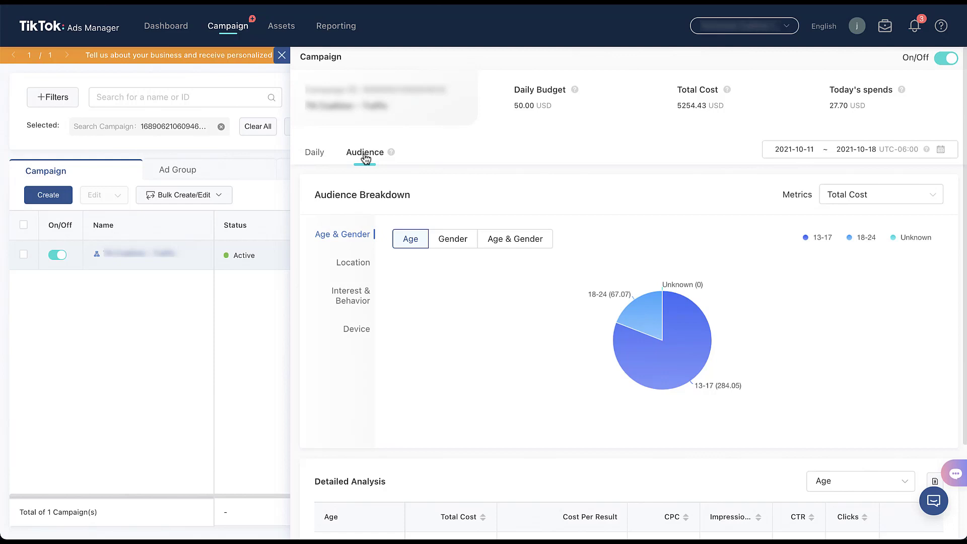
mouse_move(392, 154)
click(460, 251)
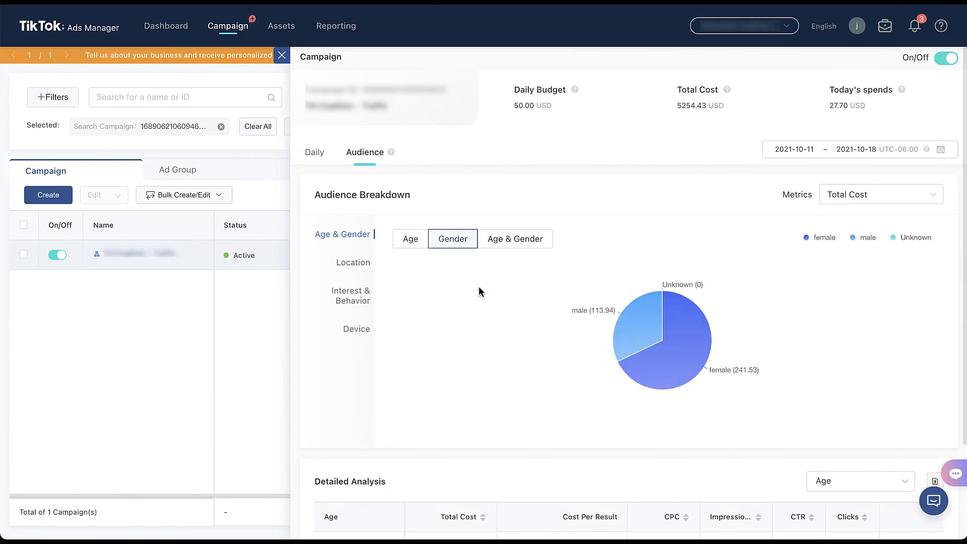
click(537, 244)
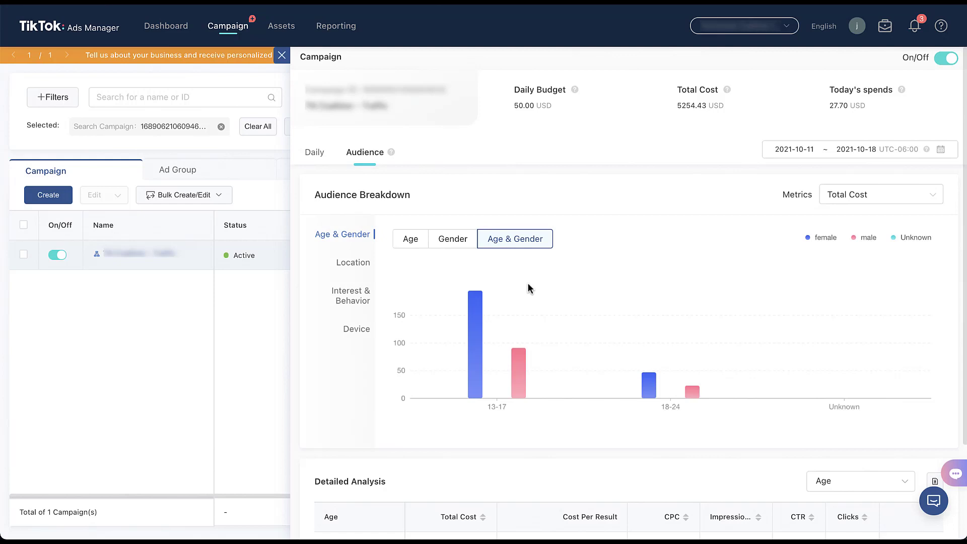
- Set the Audience Breakdown metric to CPA and examine the male and female values for the 13-17 and 18-24 age groups
click(935, 199)
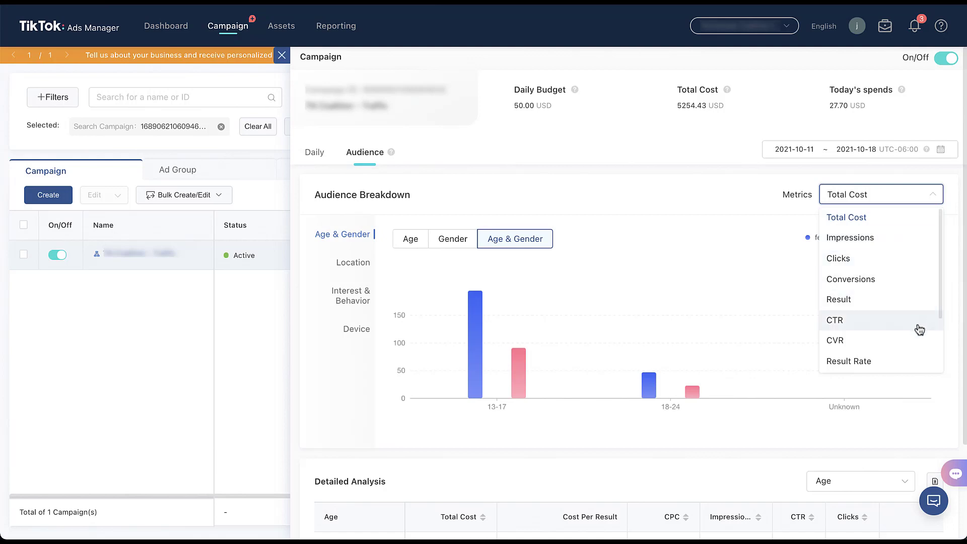
scroll(919, 329, down, 3)
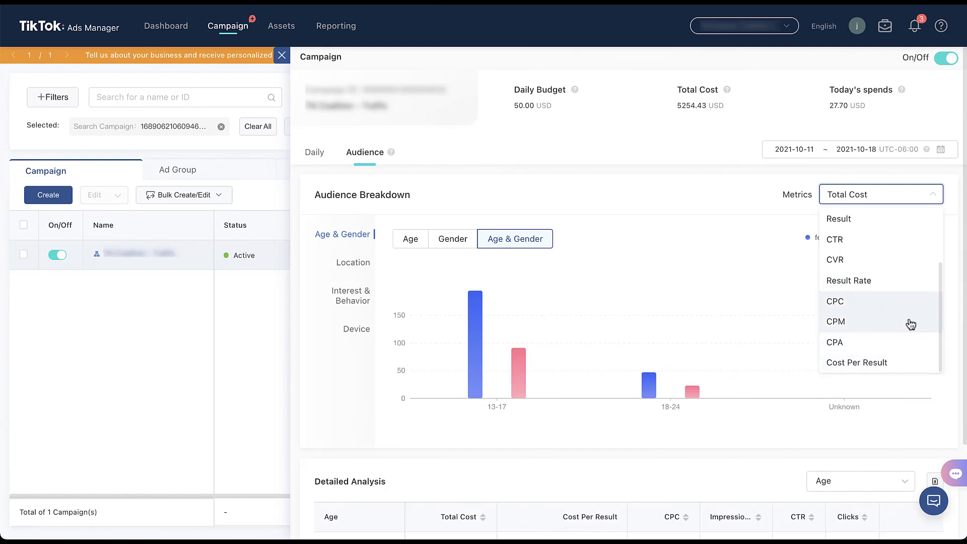
click(906, 341)
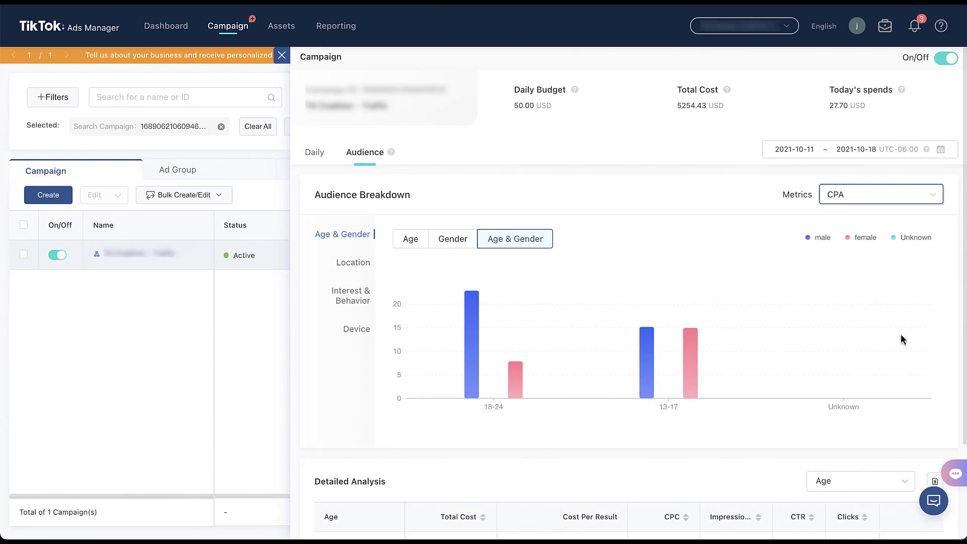
mouse_move(696, 361)
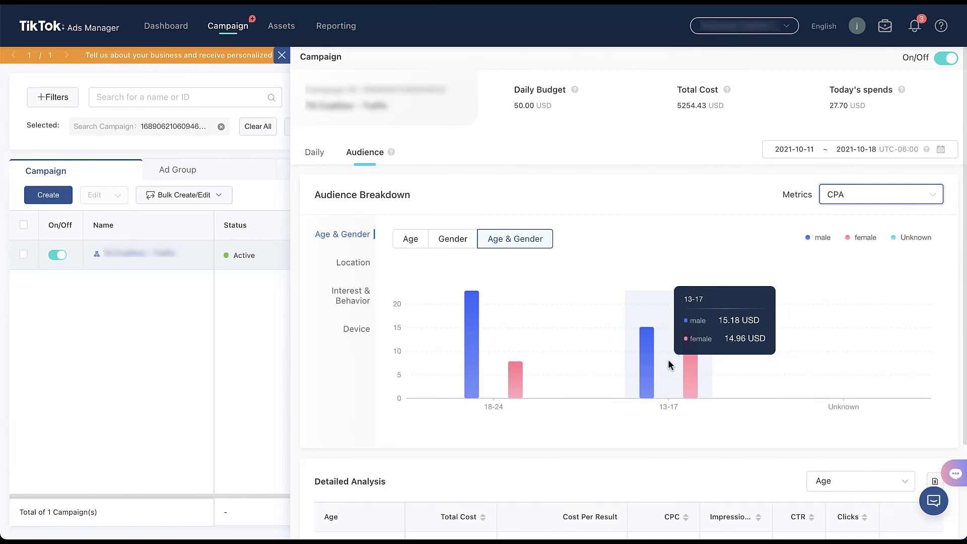
mouse_move(500, 337)
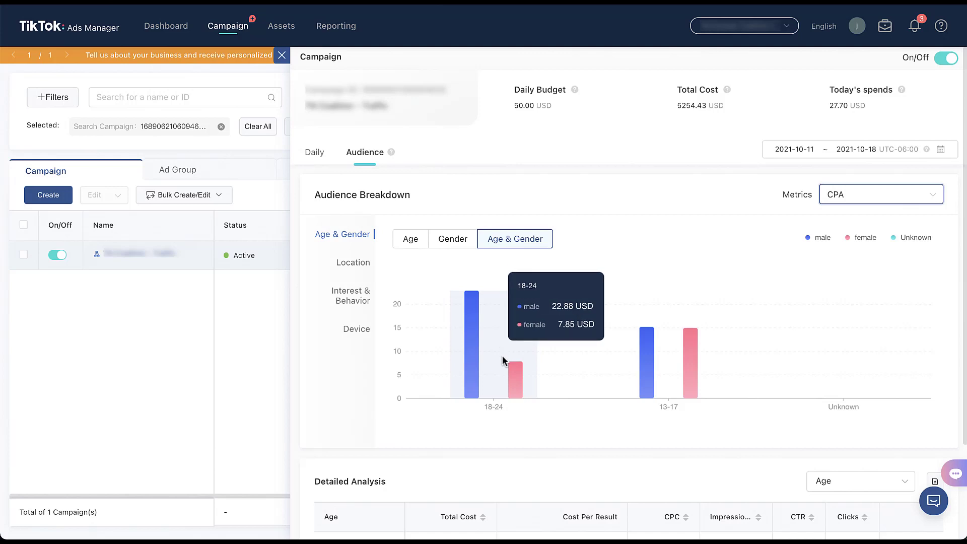
- Examine the Detailed Analysis table by Age across all its columns, and review the other breakdown dimensions without changing the selection
scroll(493, 464, down, 3)
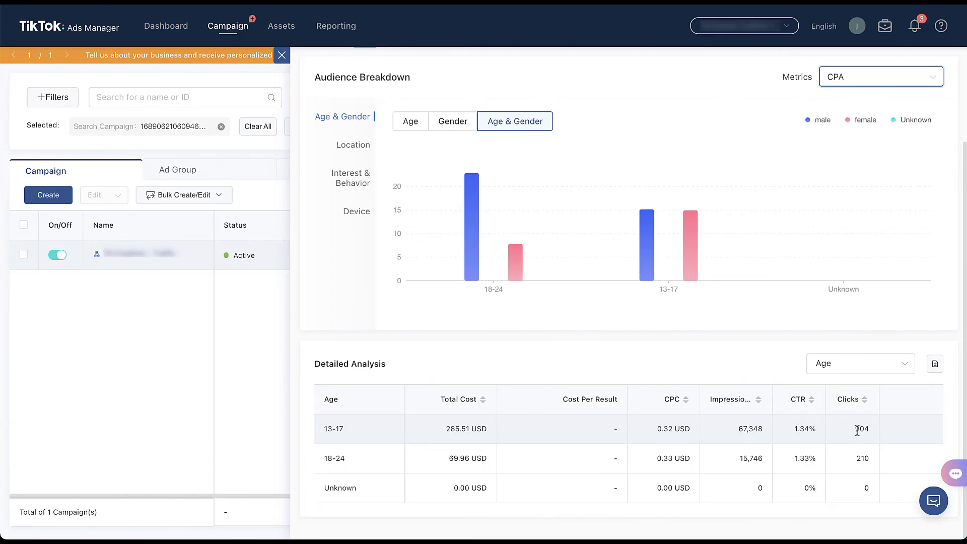
scroll(837, 431, right, 5)
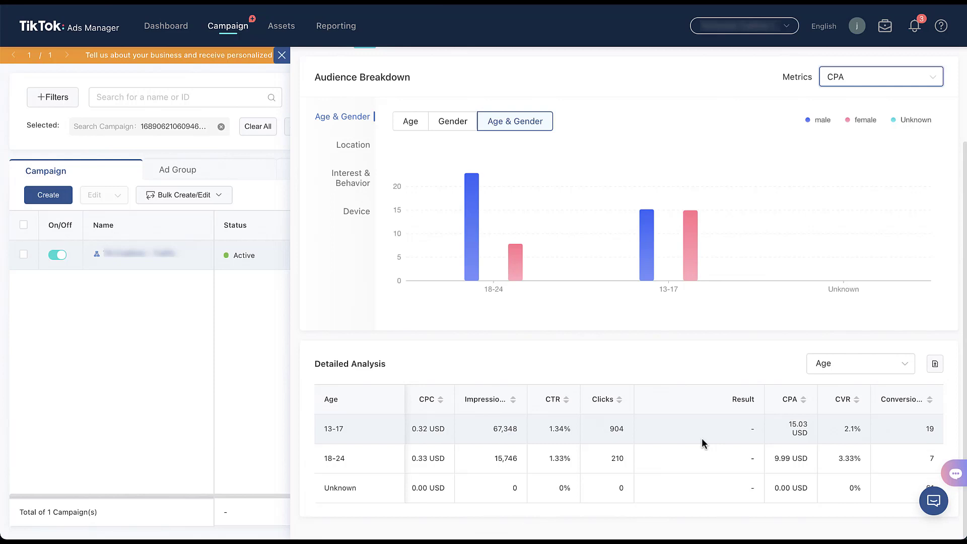
scroll(702, 437, left, 5)
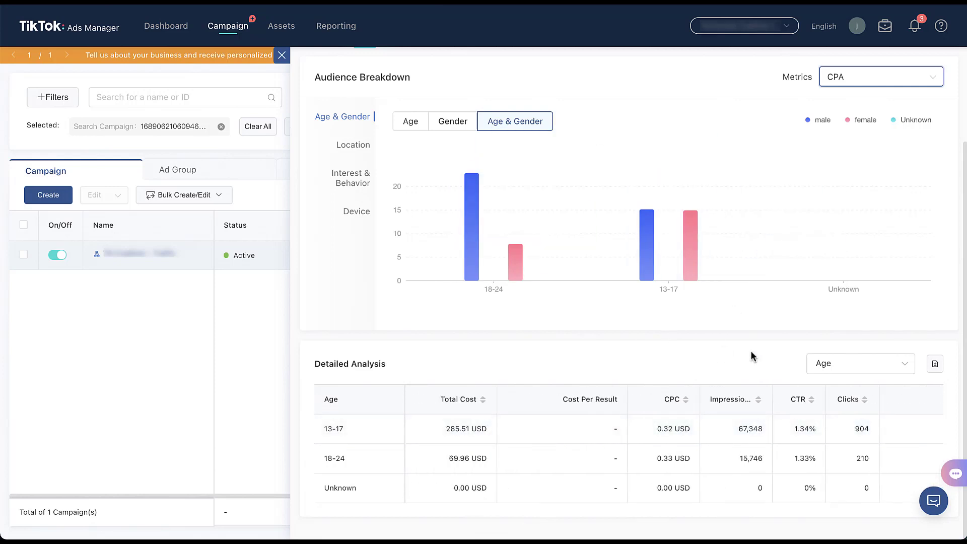
click(907, 368)
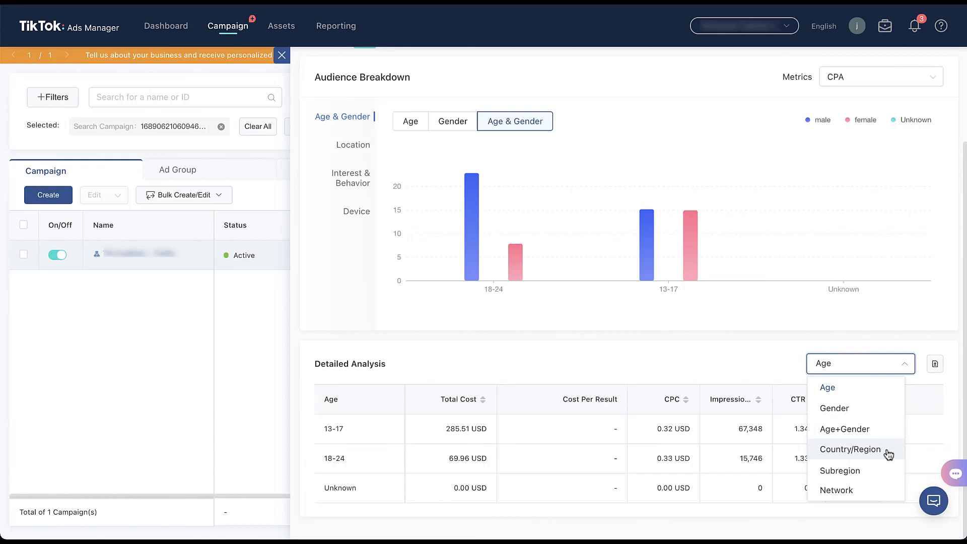
scroll(888, 453, down, 3)
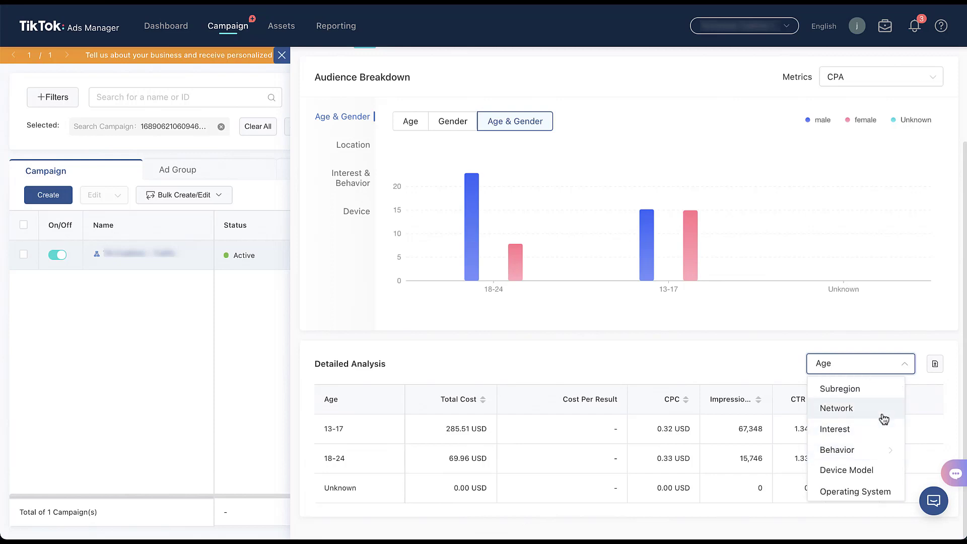
scroll(884, 418, up, 2)
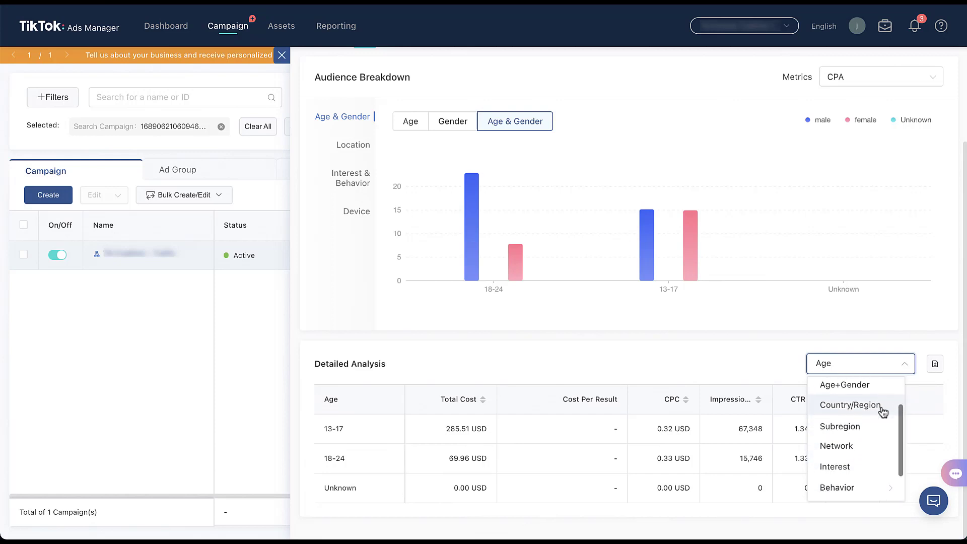
scroll(880, 428, down, 2)
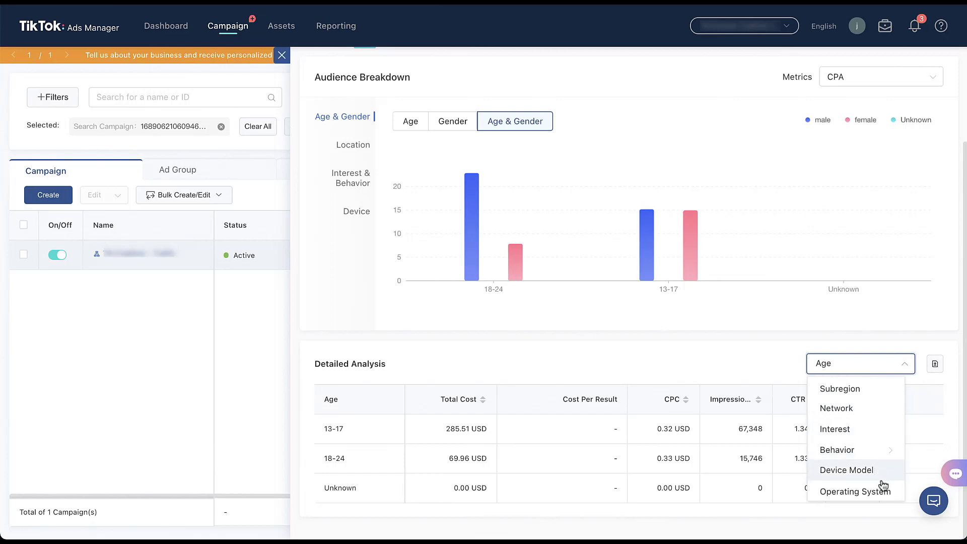
click(714, 337)
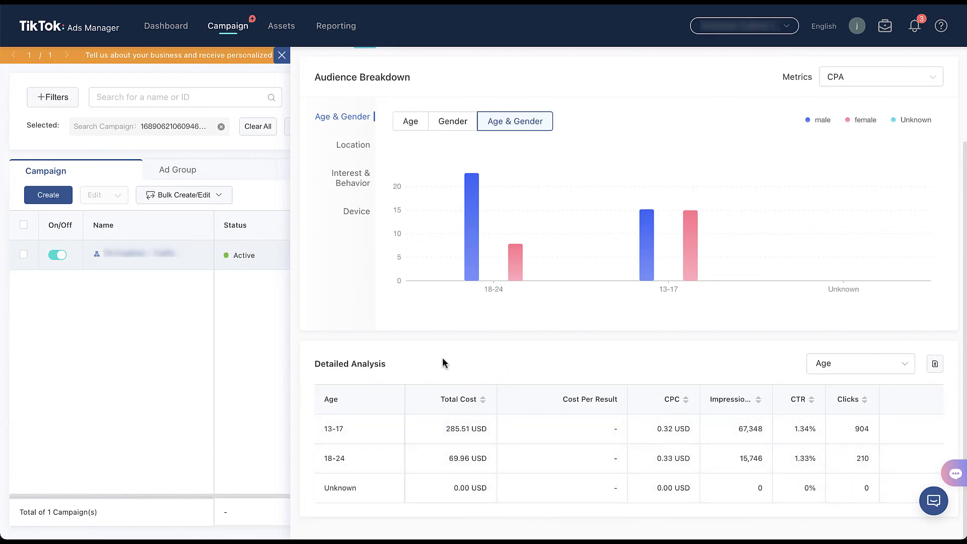
- Show the Audience Breakdown by Location and review the available metrics, keeping CPA selected
scroll(442, 358, up, 3)
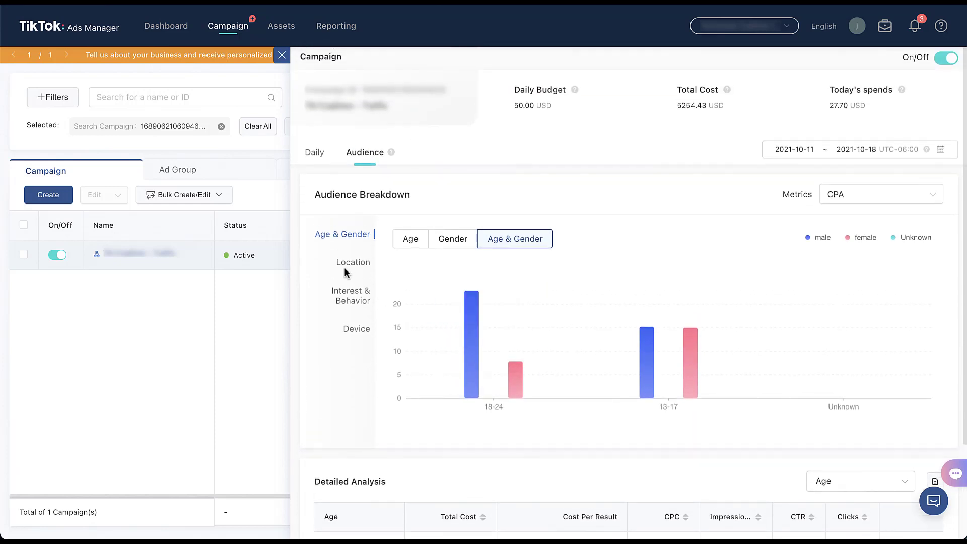
click(349, 268)
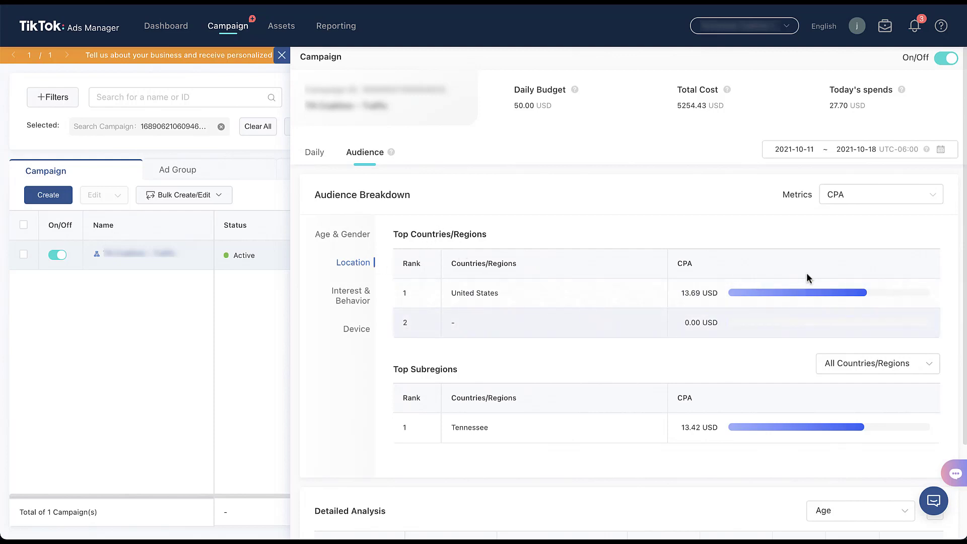
click(933, 200)
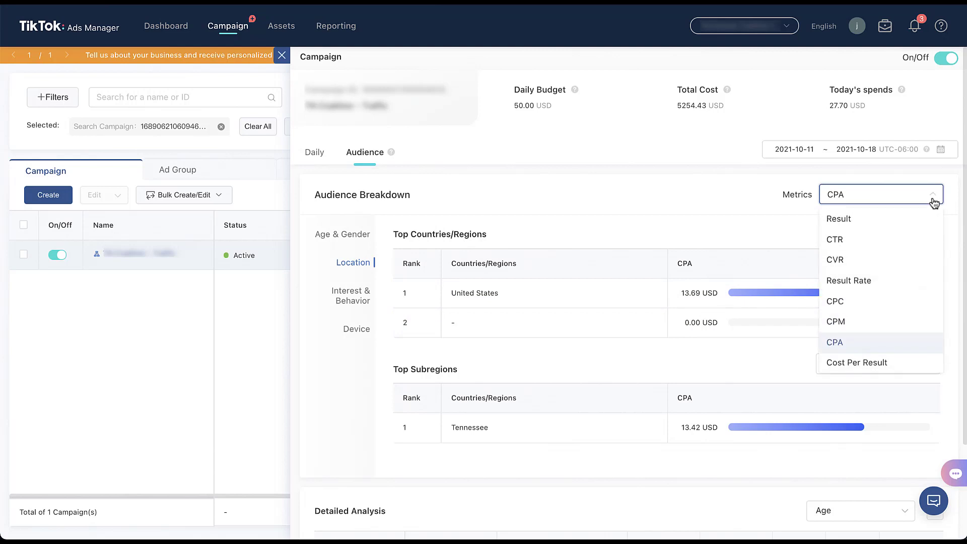
click(933, 200)
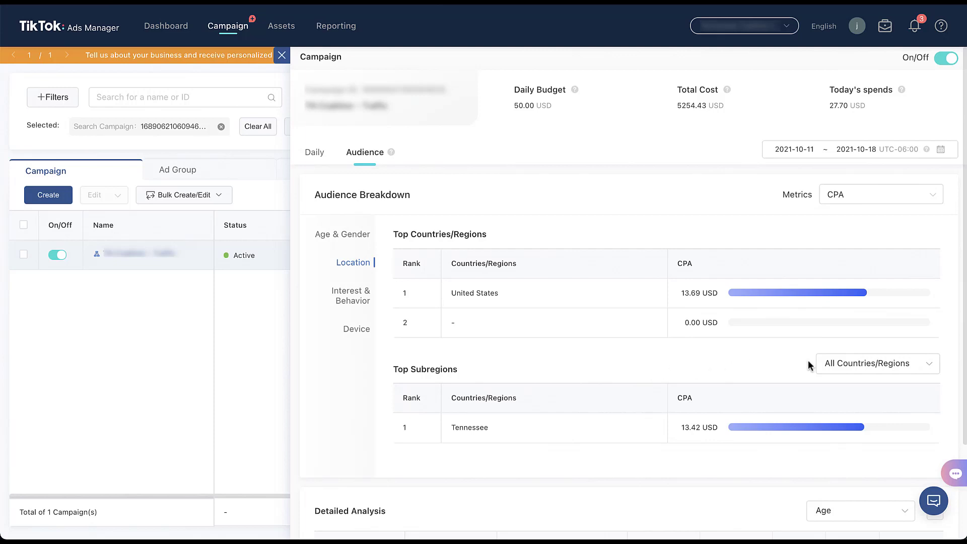
- Filter the Top Subregions ranking to United States / By DMA® and examine the listed market areas
click(932, 370)
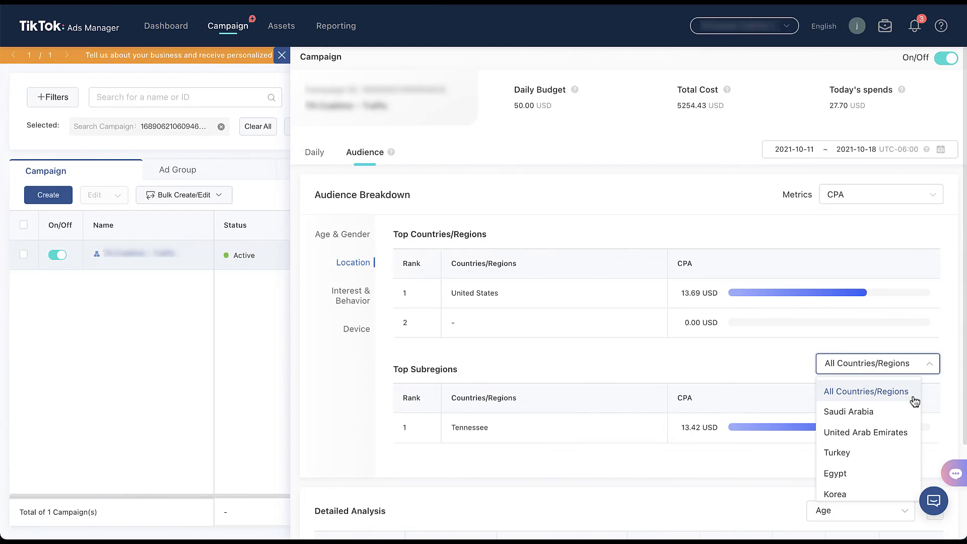
scroll(891, 456, down, 1)
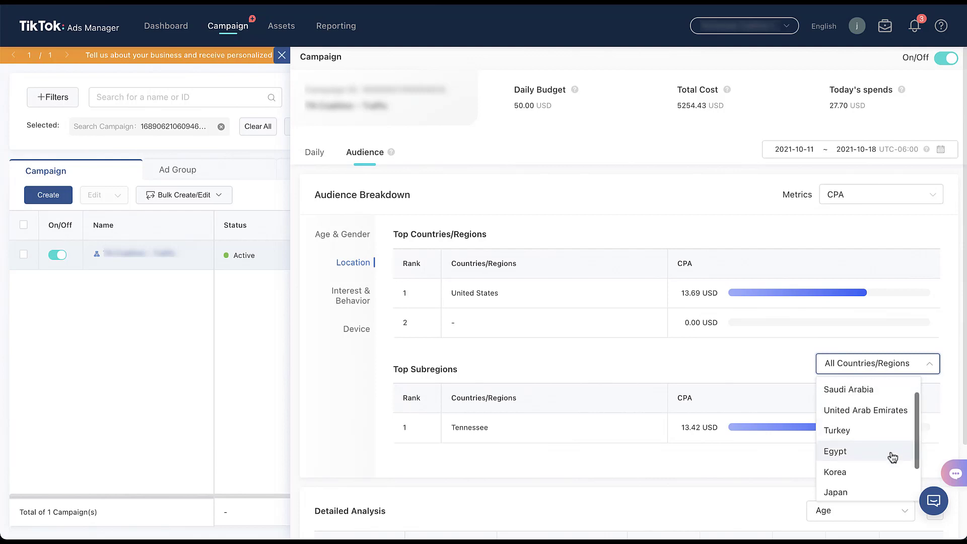
scroll(891, 457, down, 2)
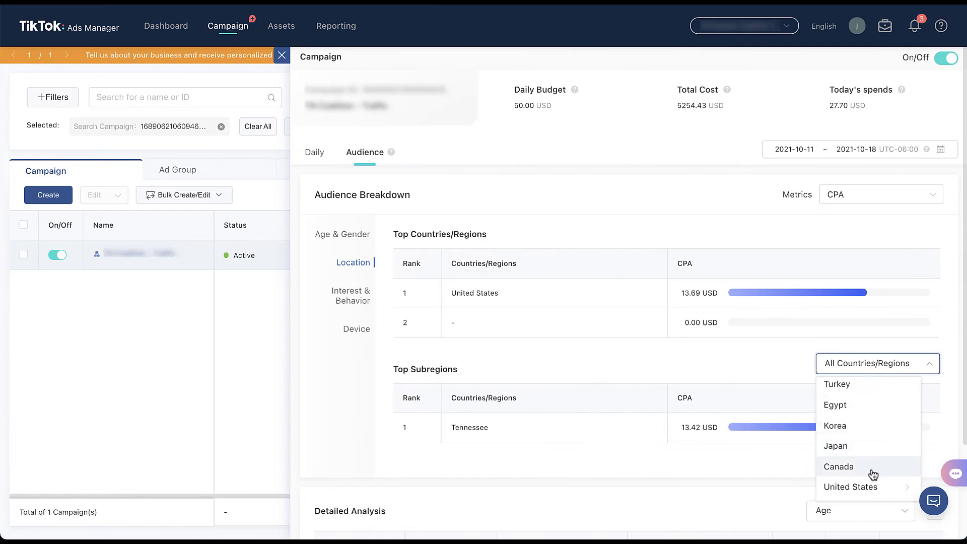
click(886, 487)
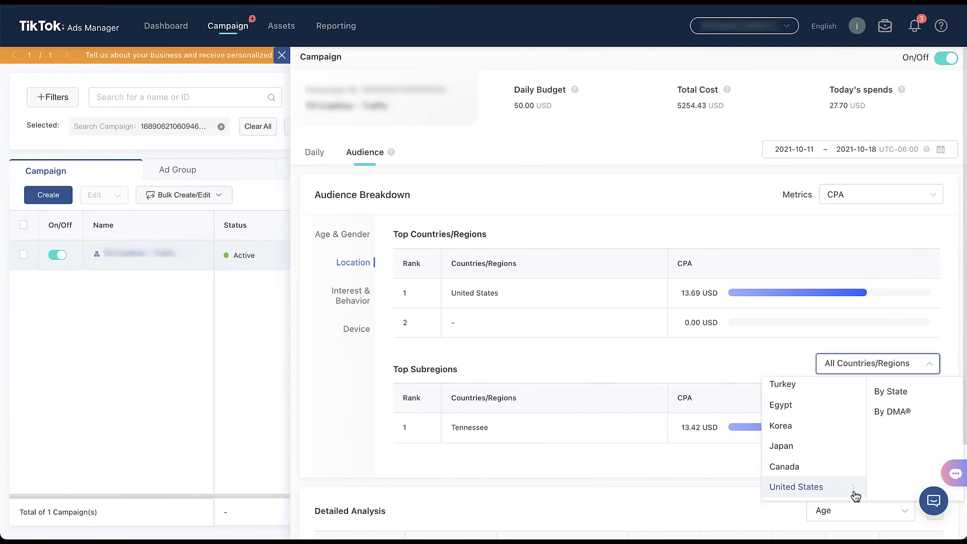
click(931, 416)
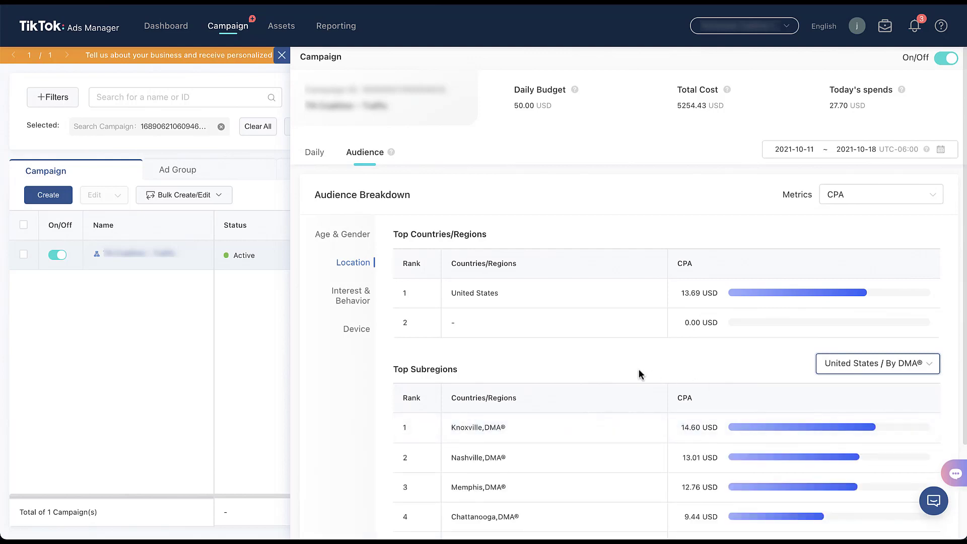
scroll(628, 367, down, 3)
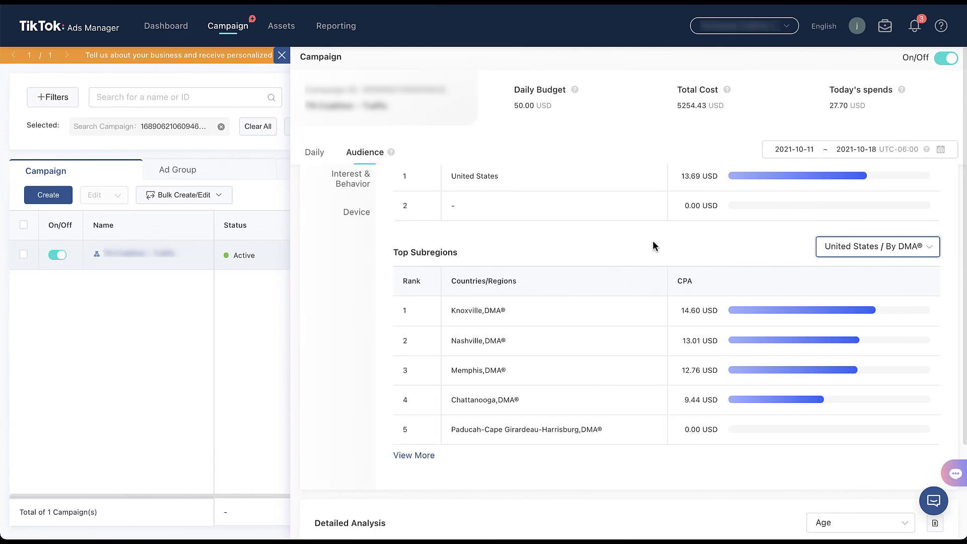
- Show the Audience Breakdown by Interest & Behavior with Impressions as the metric
scroll(653, 241, up, 3)
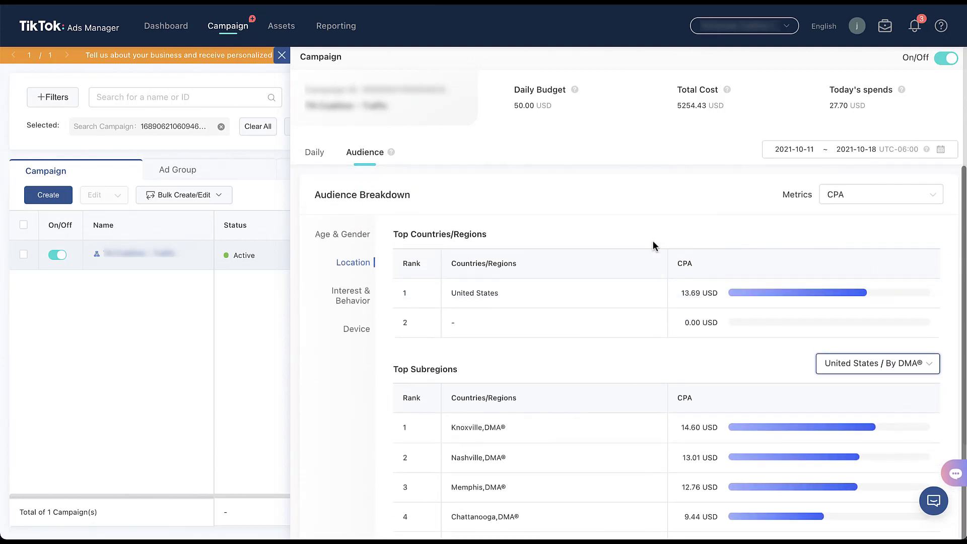
click(358, 306)
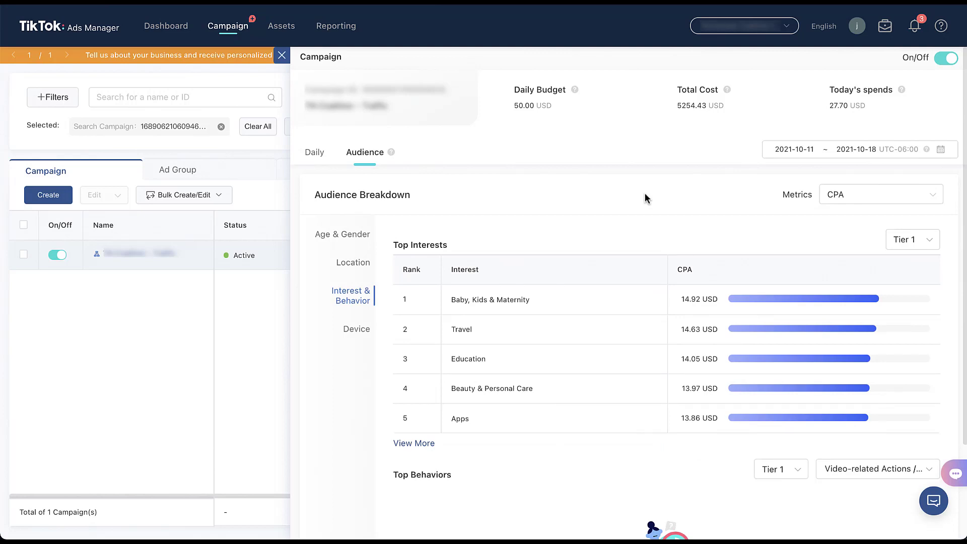
click(881, 198)
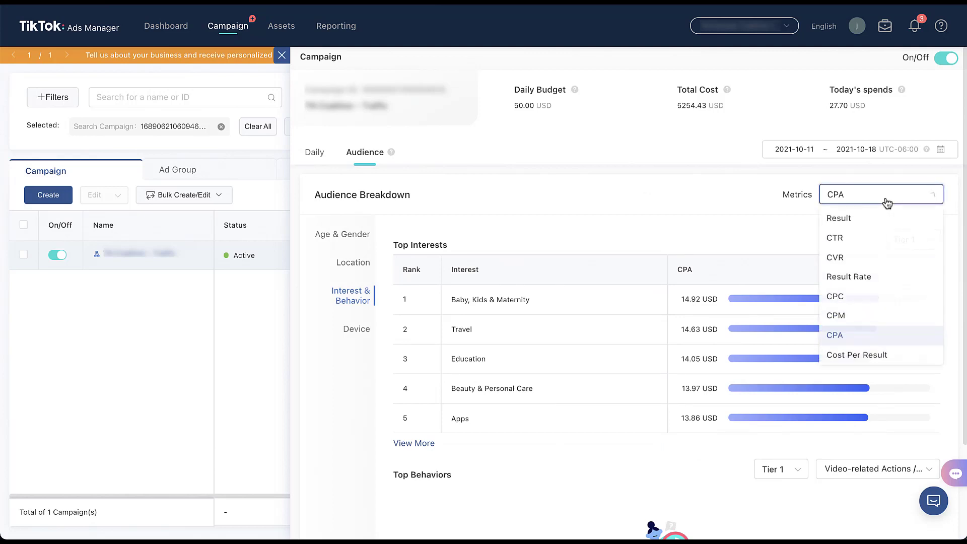
scroll(873, 261, up, 3)
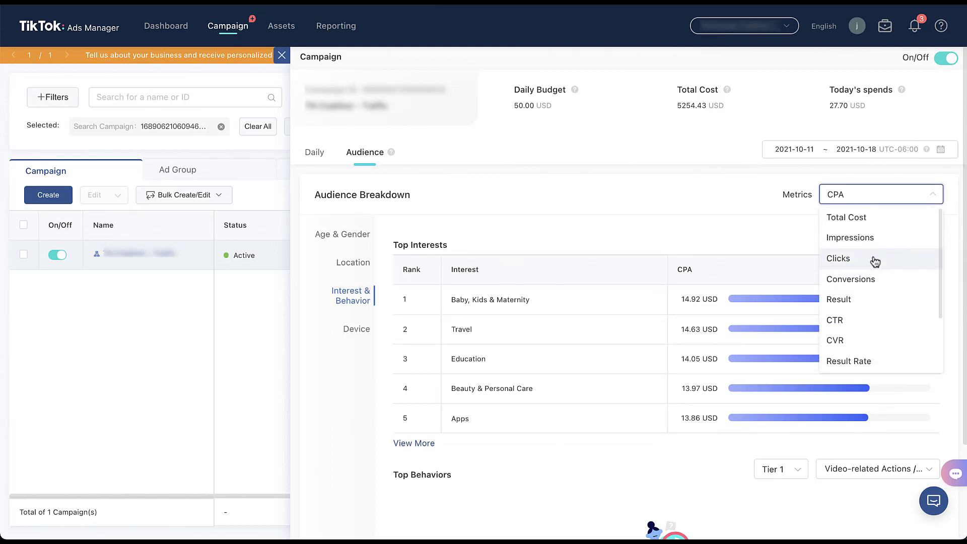
click(874, 243)
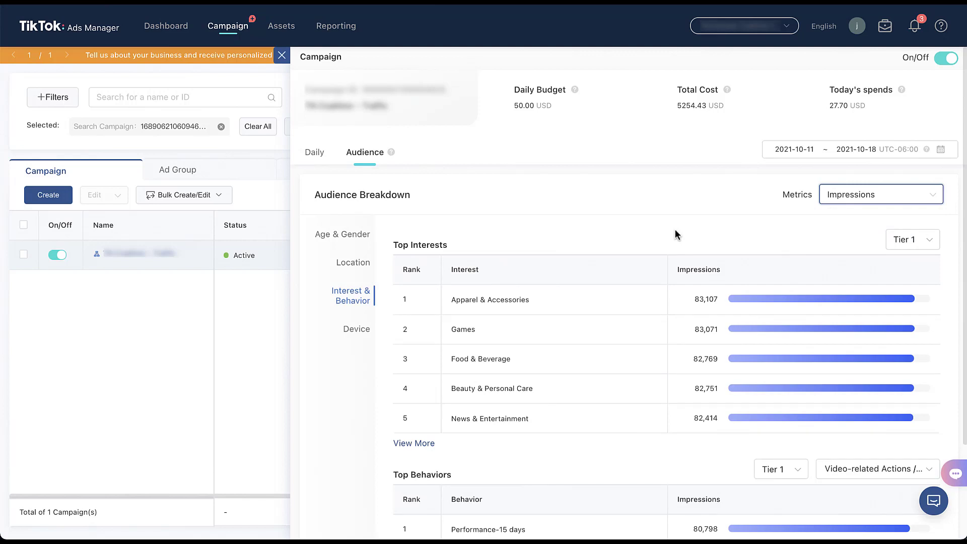
click(604, 232)
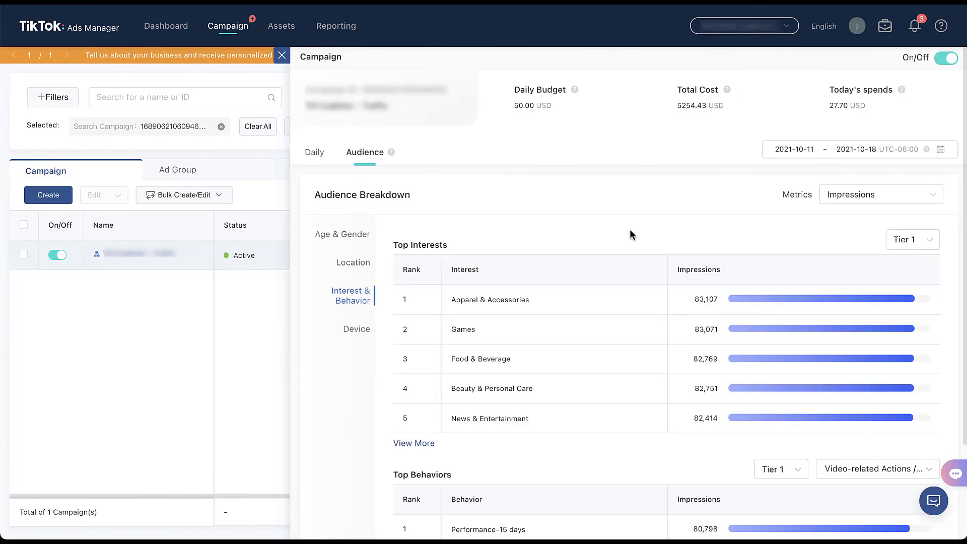
- Look over the Top Interests and Top Behaviors rankings, and set Top Interests to Tier 4
scroll(630, 230, down, 2)
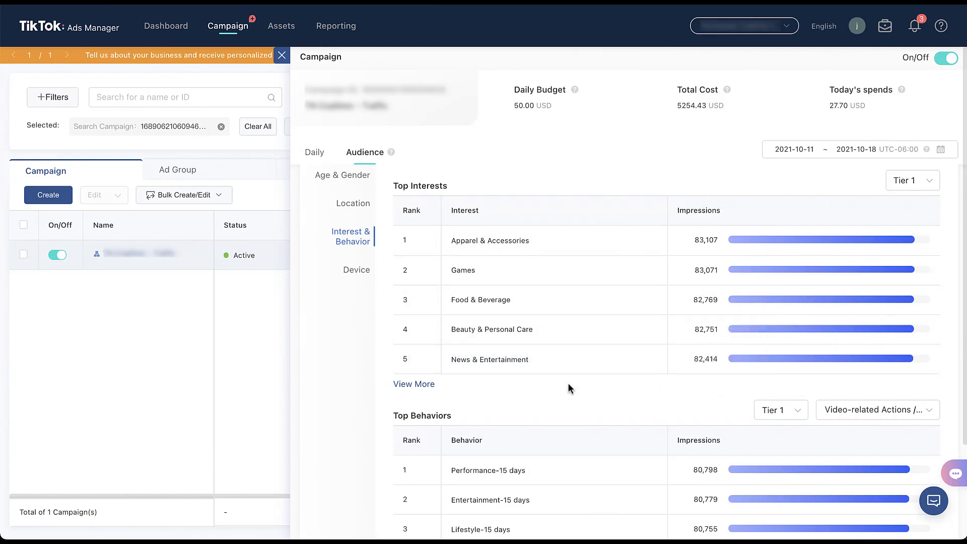
click(933, 187)
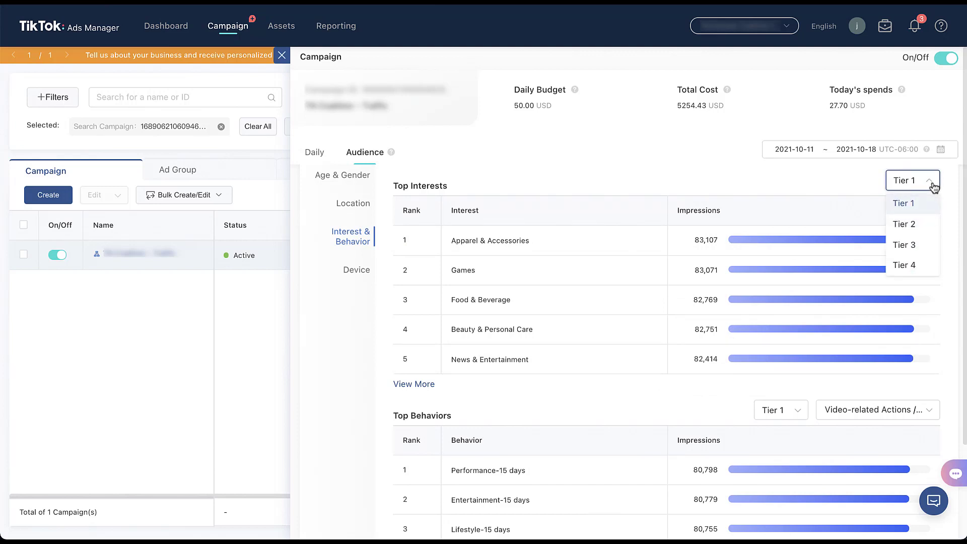
click(930, 265)
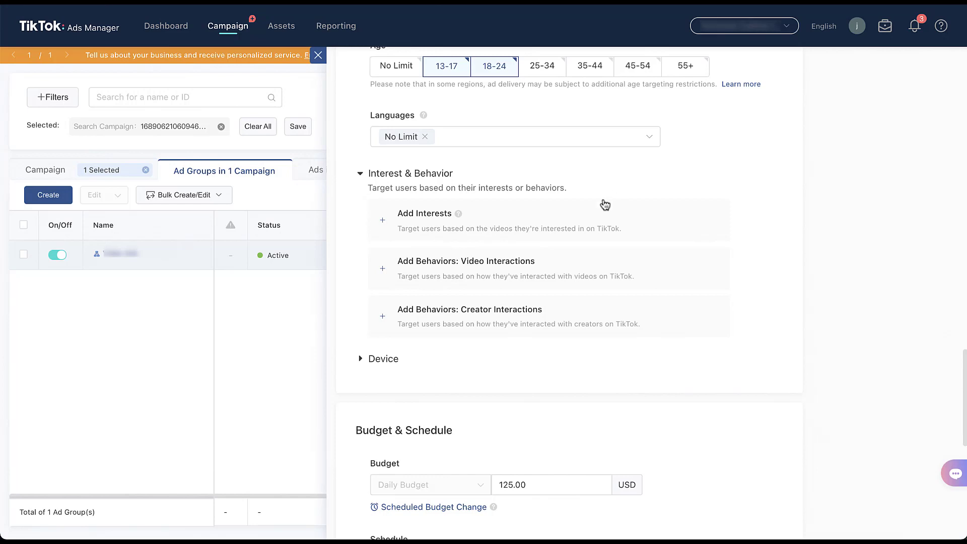
- Start an interest inclusion in the ad group's Interest & Behavior targeting and browse the available interest categories down to Games
click(384, 222)
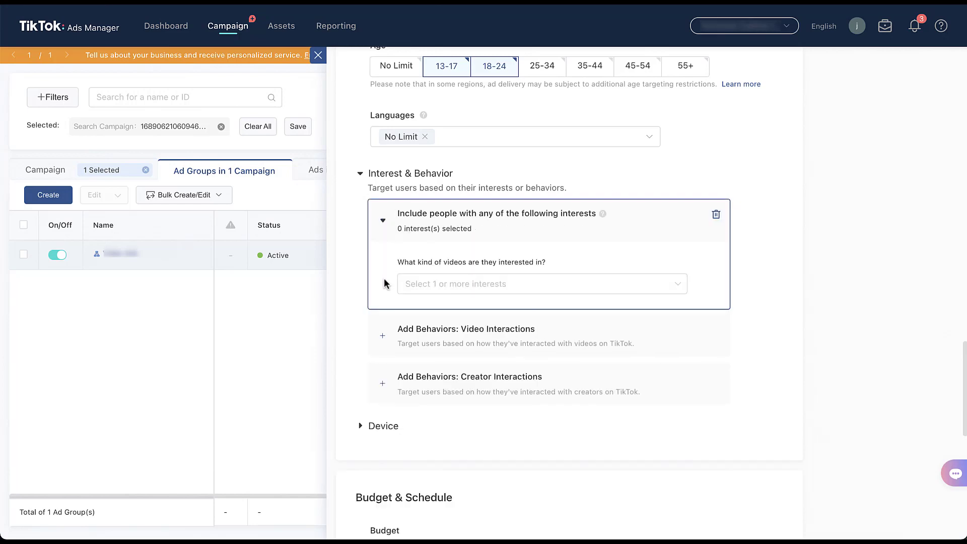
click(454, 286)
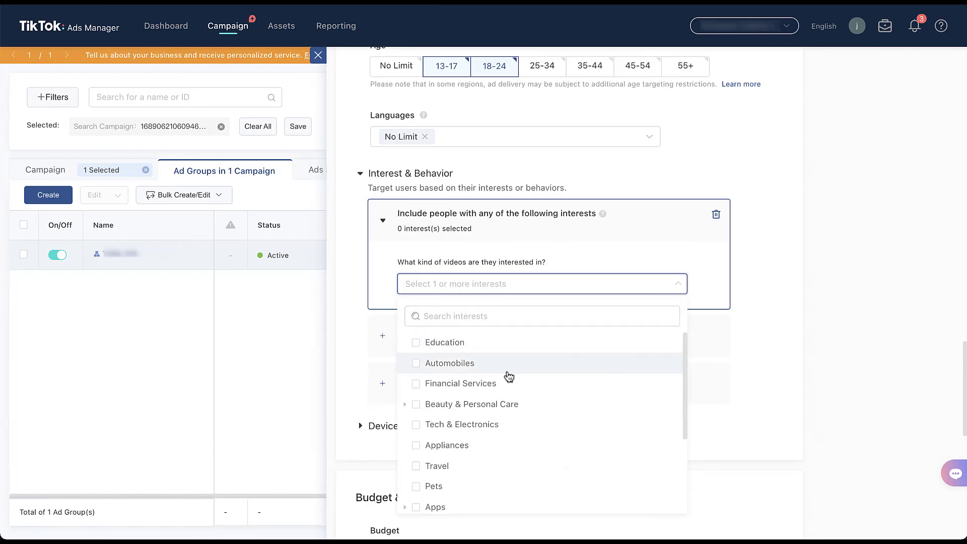
scroll(518, 417, down, 1)
scroll(518, 419, down, 3)
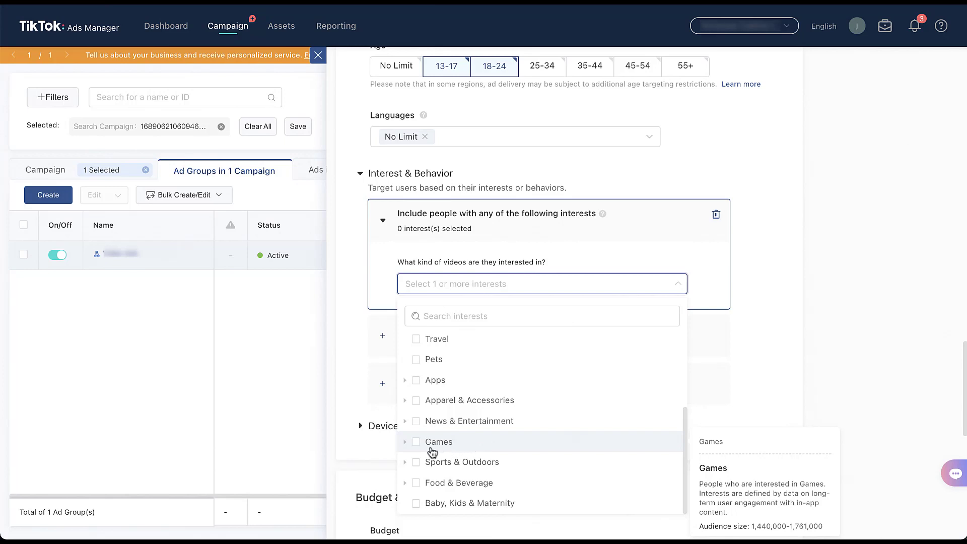
mouse_move(478, 446)
- Expand the Games interest through Games (By Type) to Shooting and examine the subcategories at each level
click(406, 443)
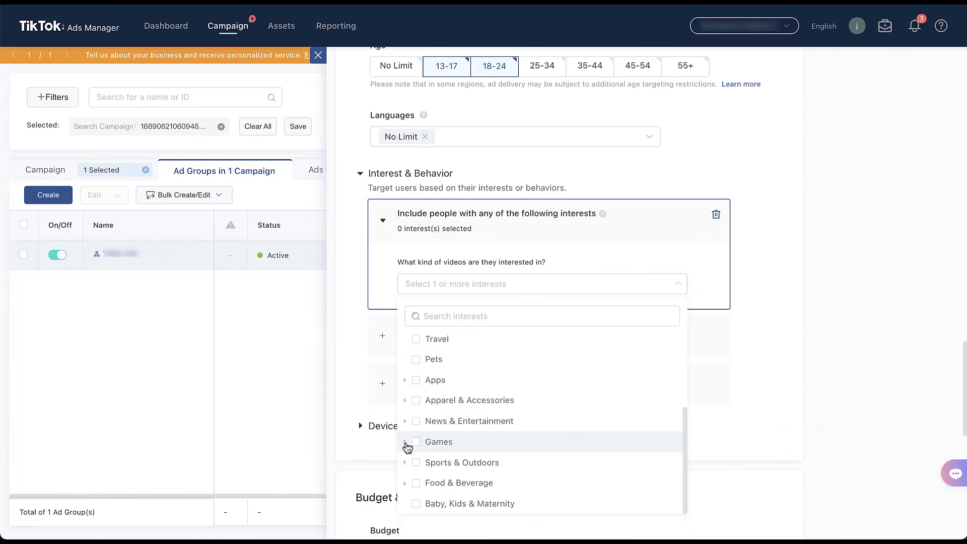
mouse_move(483, 468)
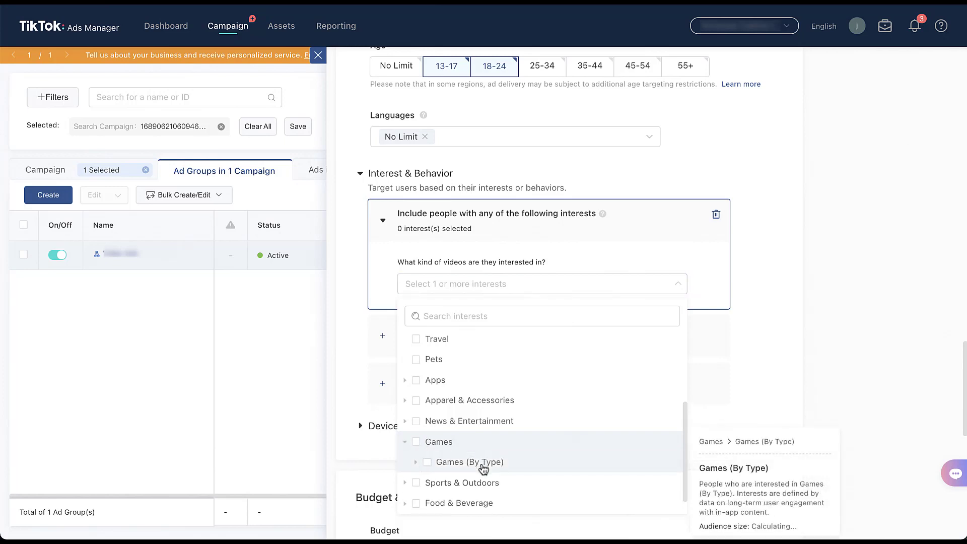
click(422, 462)
scroll(496, 462, down, 2)
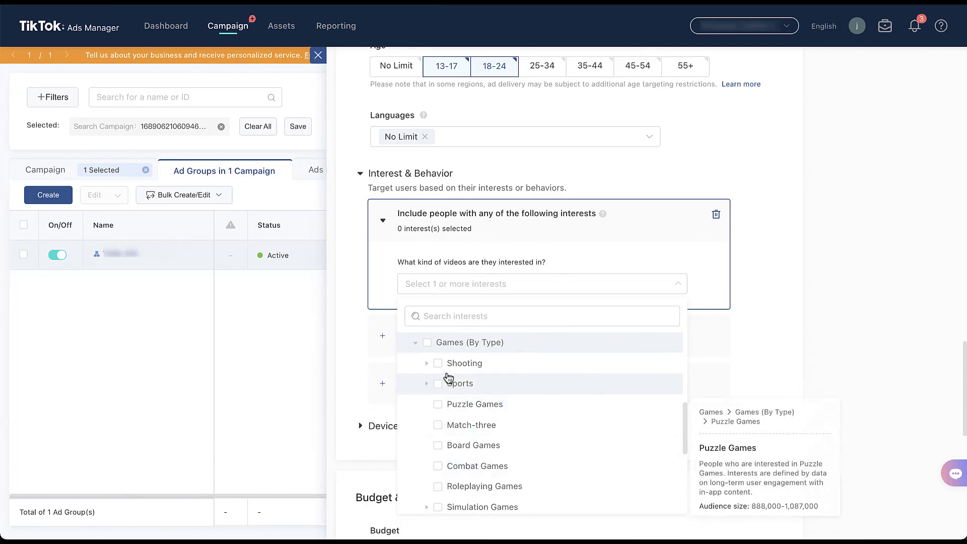
click(427, 366)
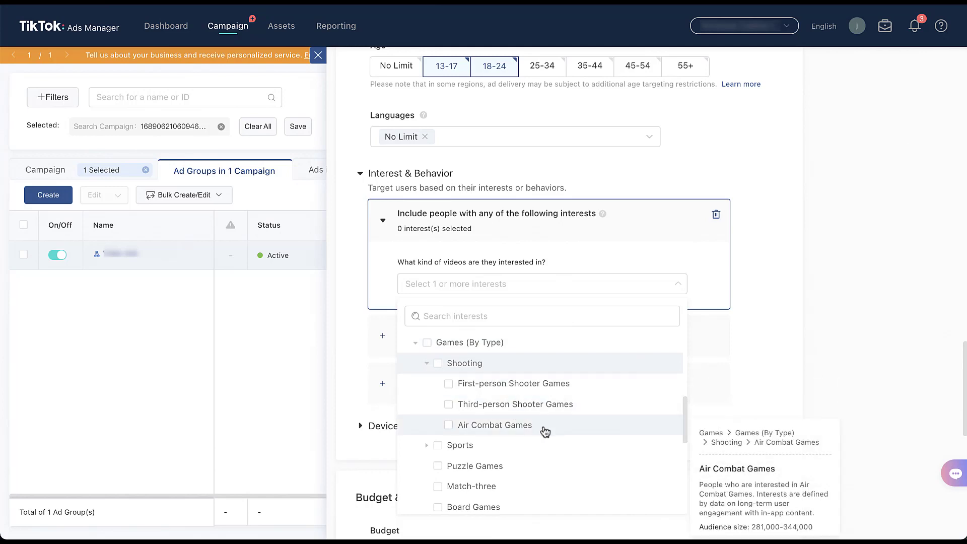
scroll(543, 428, up, 1)
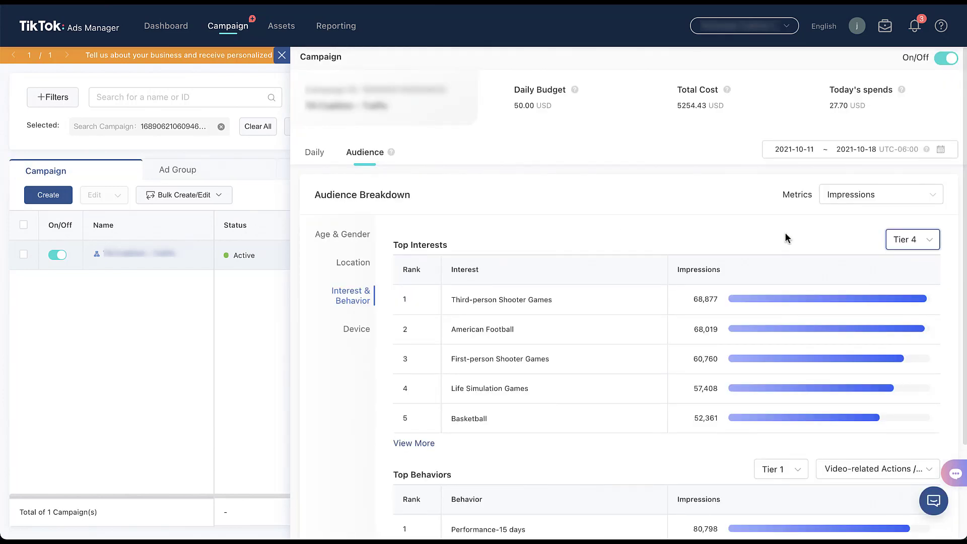
- Review the campaign's Tier 4 Top Interests, then switch the ranking to Tier 3 and examine its entries
mouse_move(579, 302)
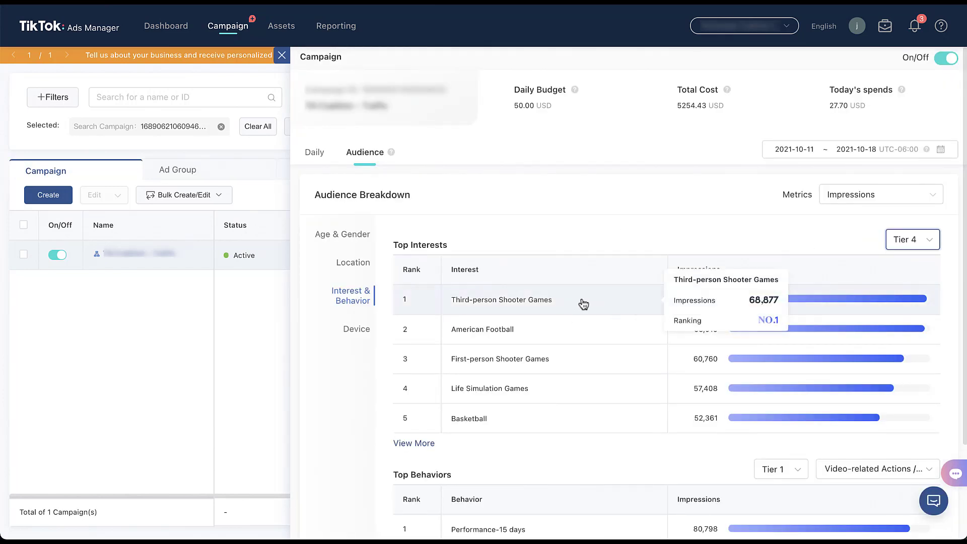
mouse_move(569, 362)
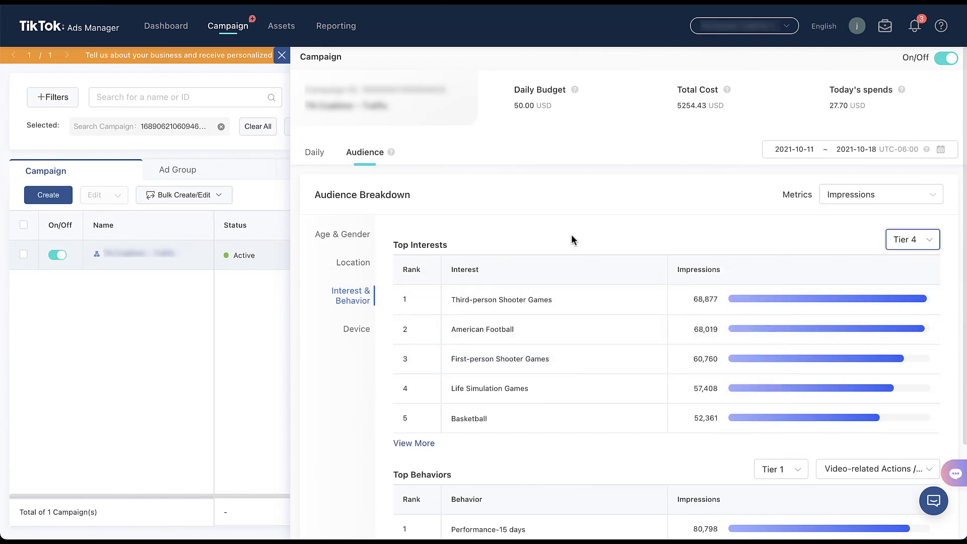
click(936, 247)
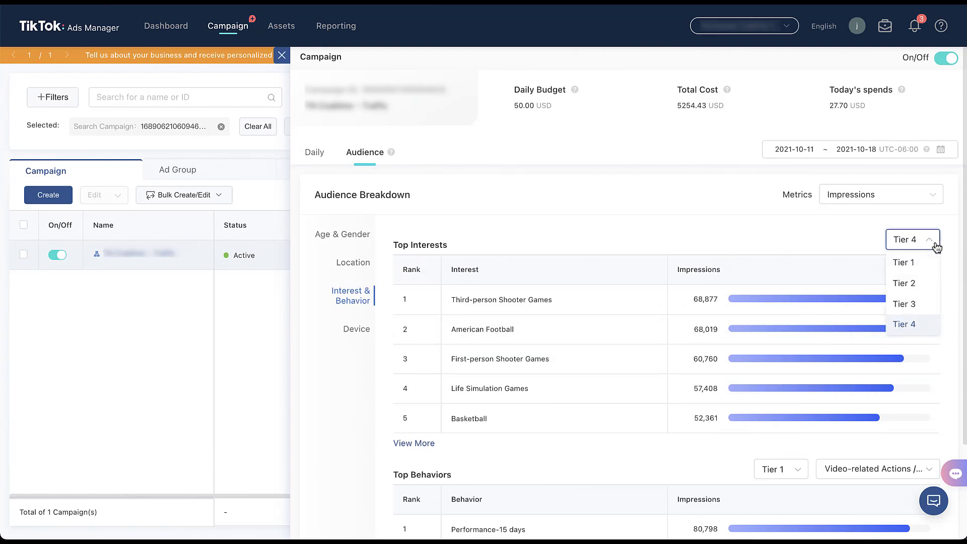
click(916, 304)
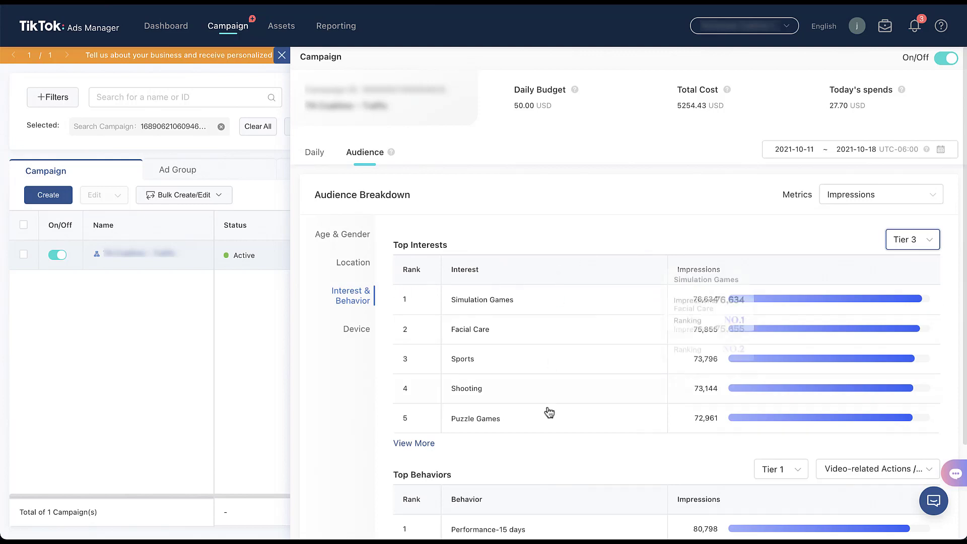
mouse_move(543, 428)
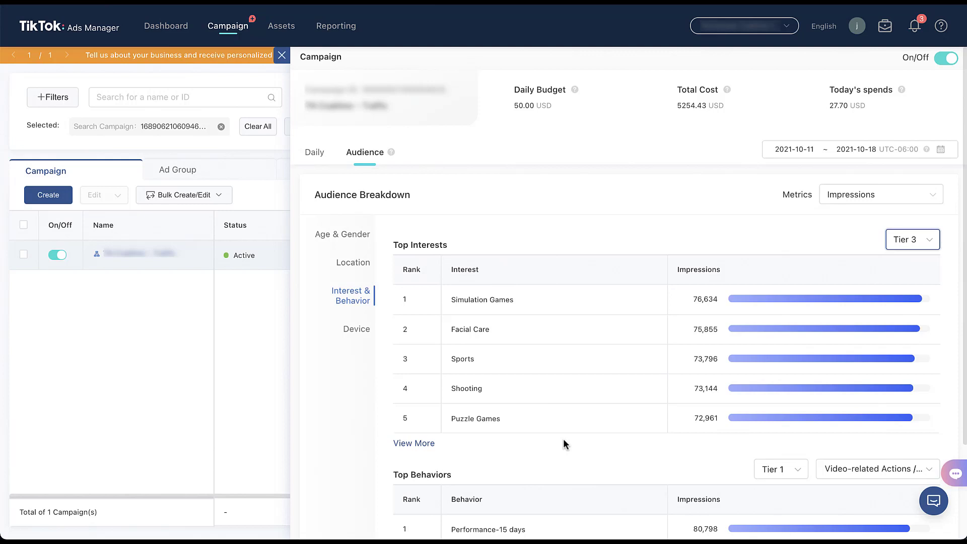
- Inspect the Tier 1 Top Behaviors entries, then switch the ranking to Tier 2 and look over its list
scroll(563, 443, down, 4)
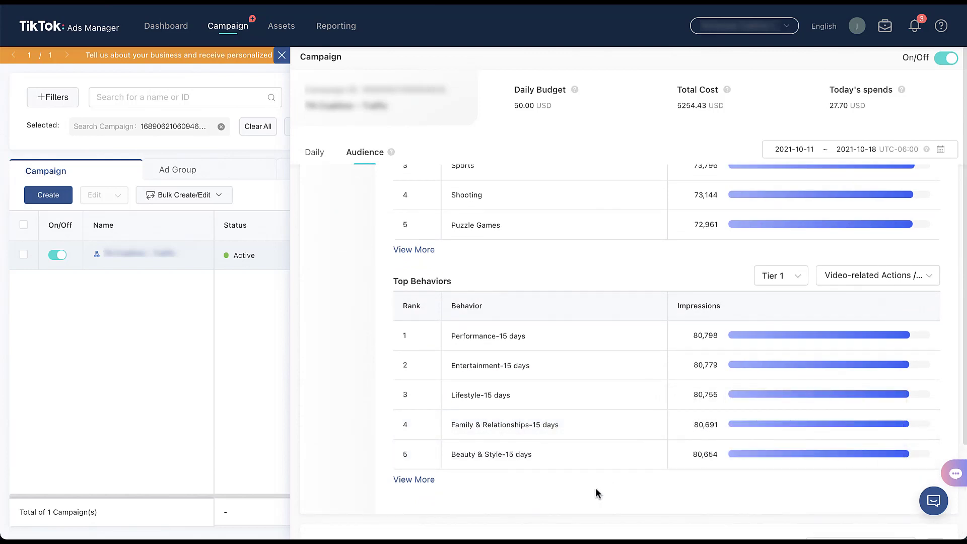
mouse_move(577, 340)
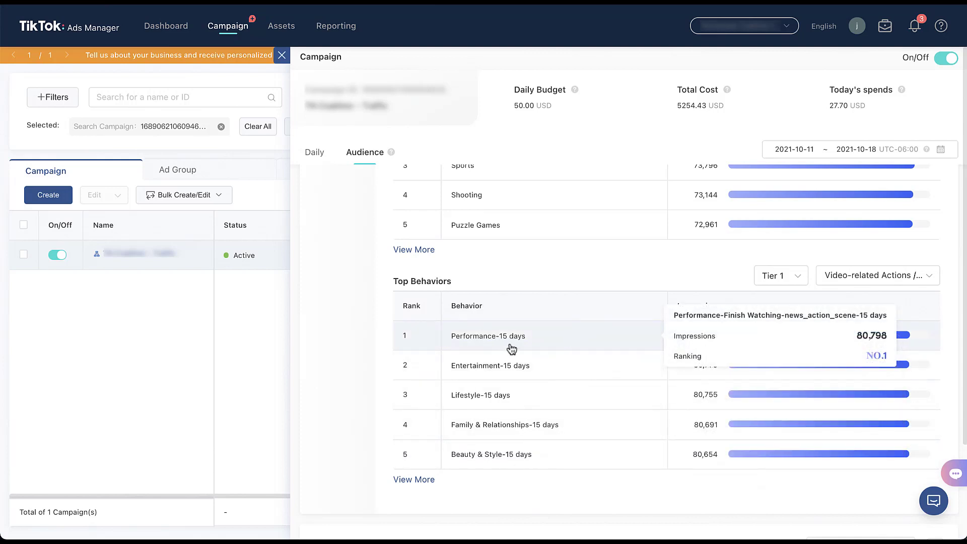
mouse_move(546, 371)
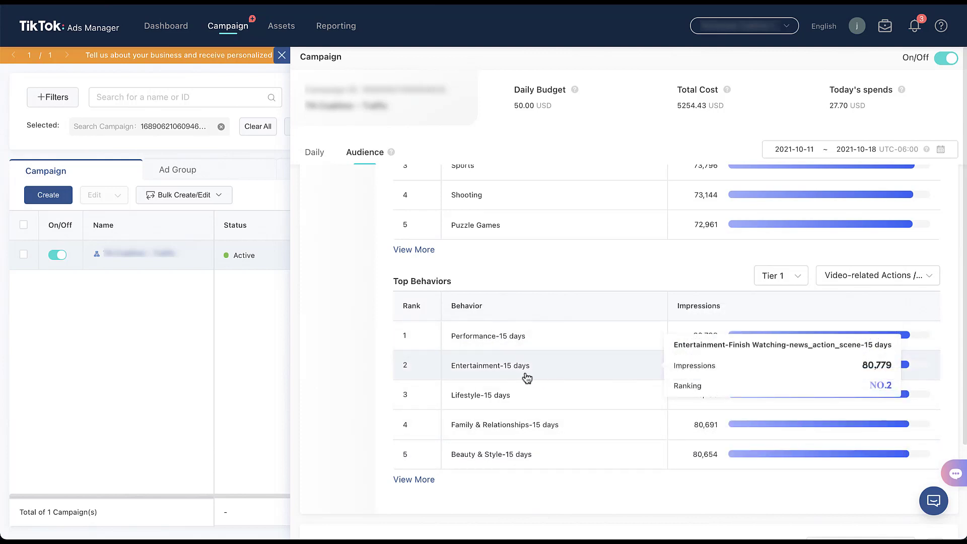
mouse_move(588, 456)
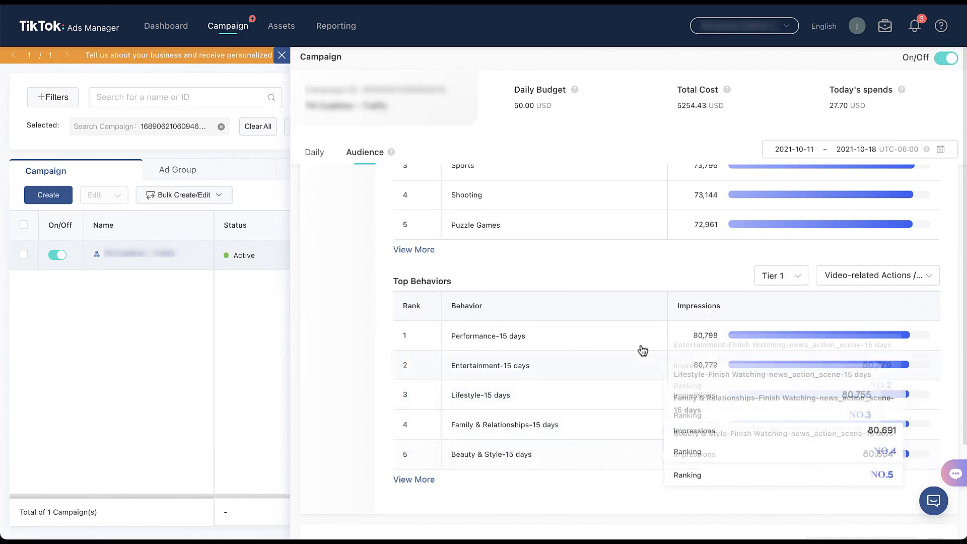
click(779, 276)
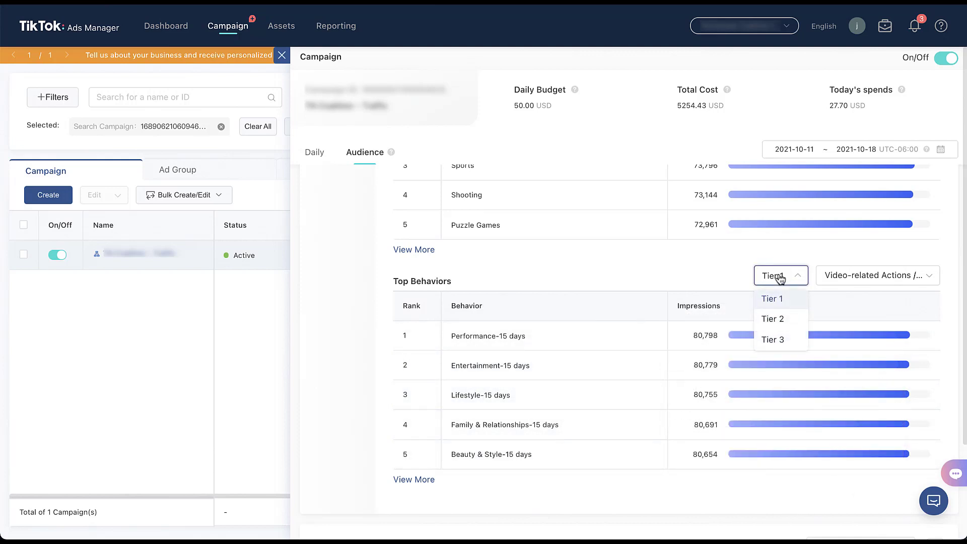
click(789, 321)
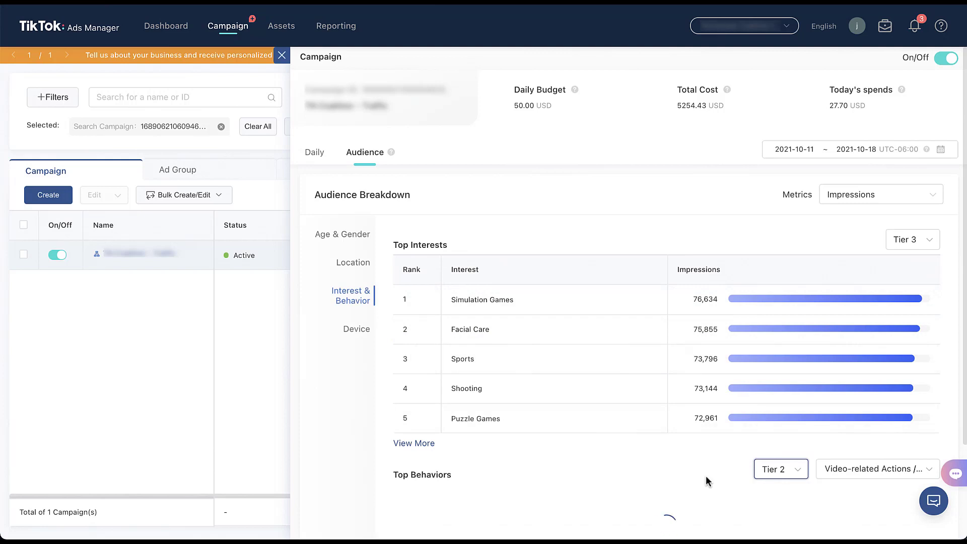
scroll(705, 475, down, 3)
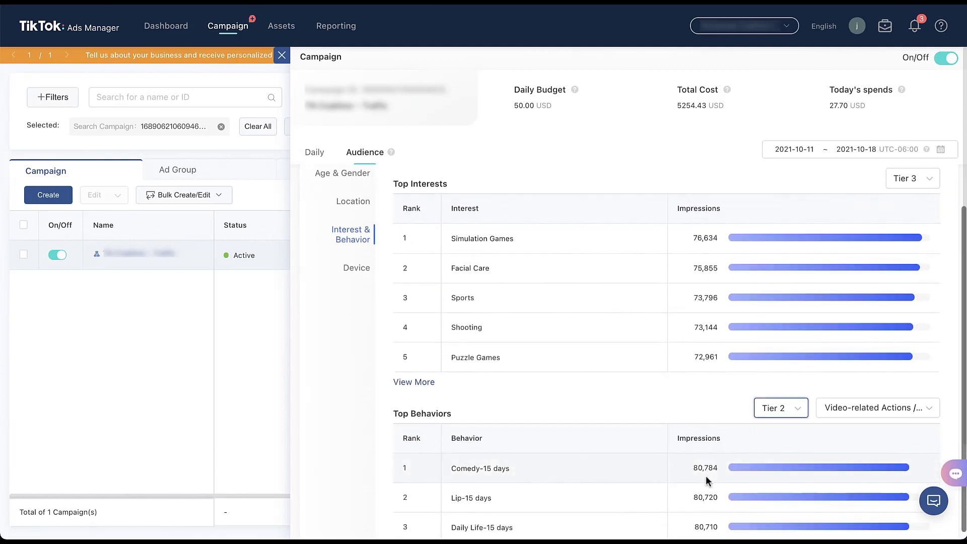
scroll(705, 475, down, 1)
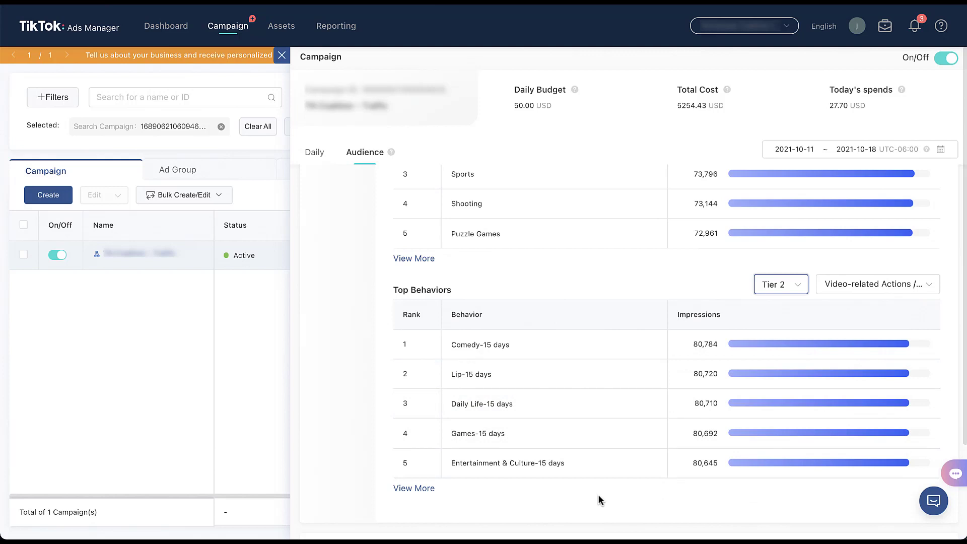
- Show the Audience Breakdown by Device and review the available metrics, keeping Impressions selected
scroll(615, 283, up, 4)
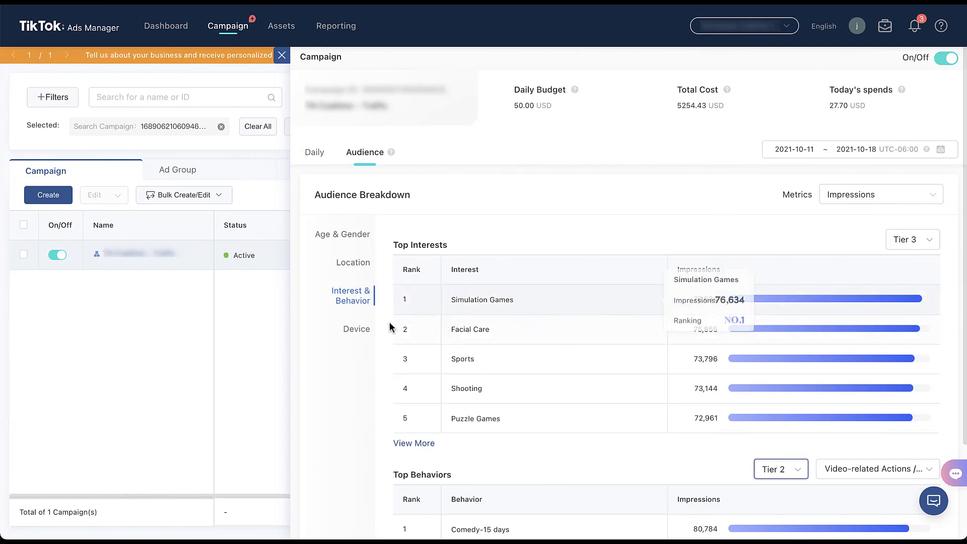
click(356, 331)
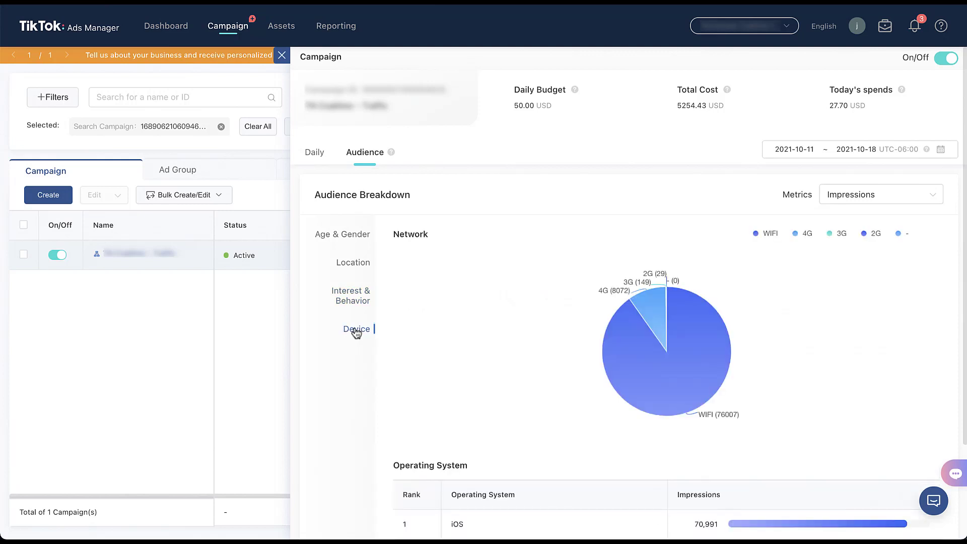
scroll(358, 393, down, 1)
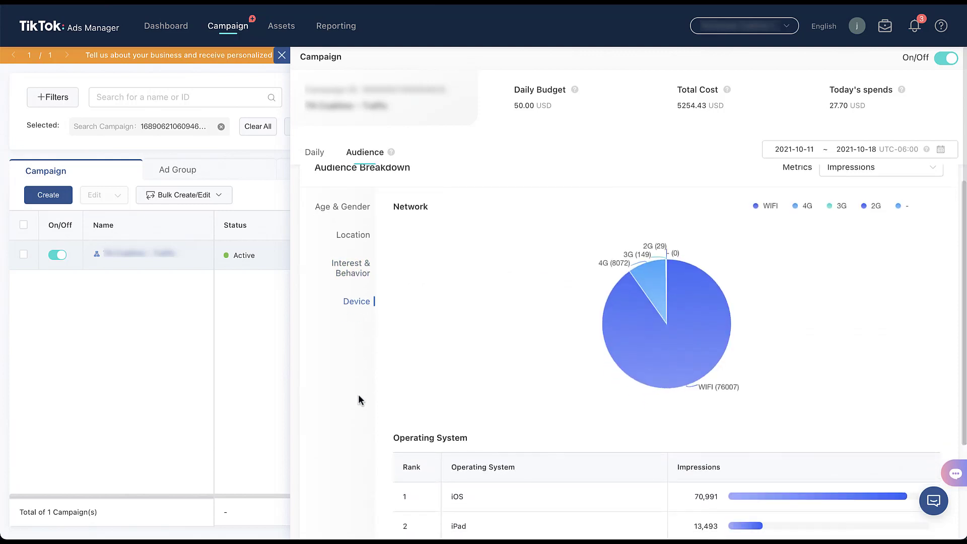
click(910, 170)
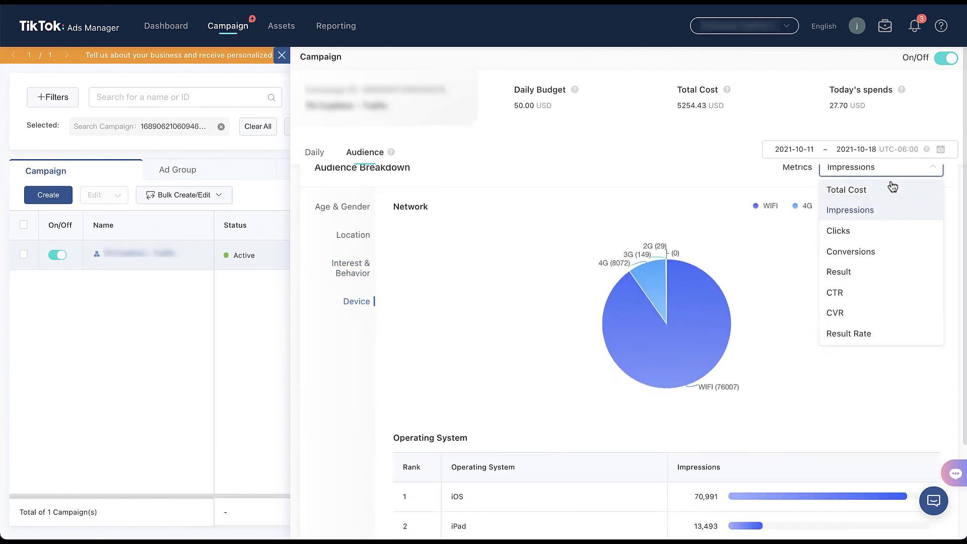
click(697, 168)
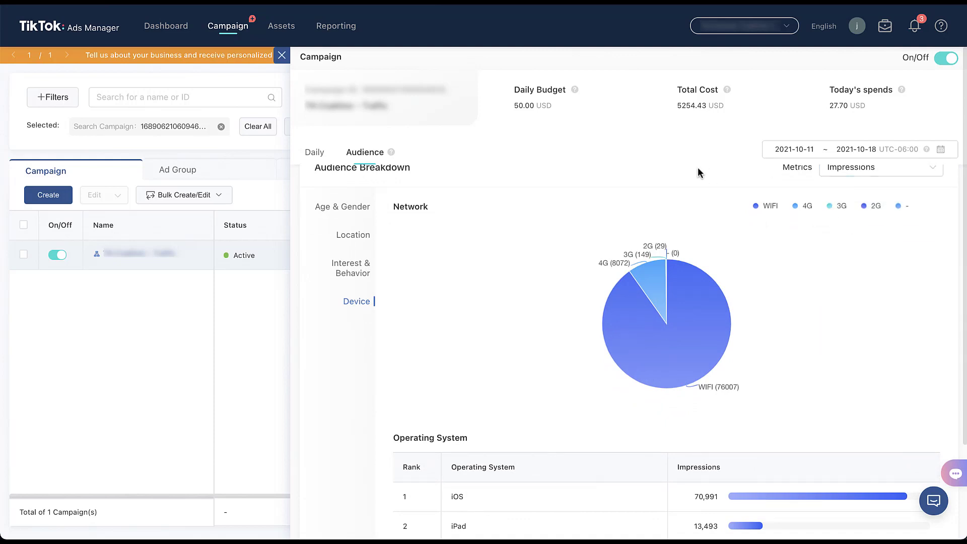
- Examine the impressions by operating system, device model and network in the Device breakdown
scroll(489, 303, down, 4)
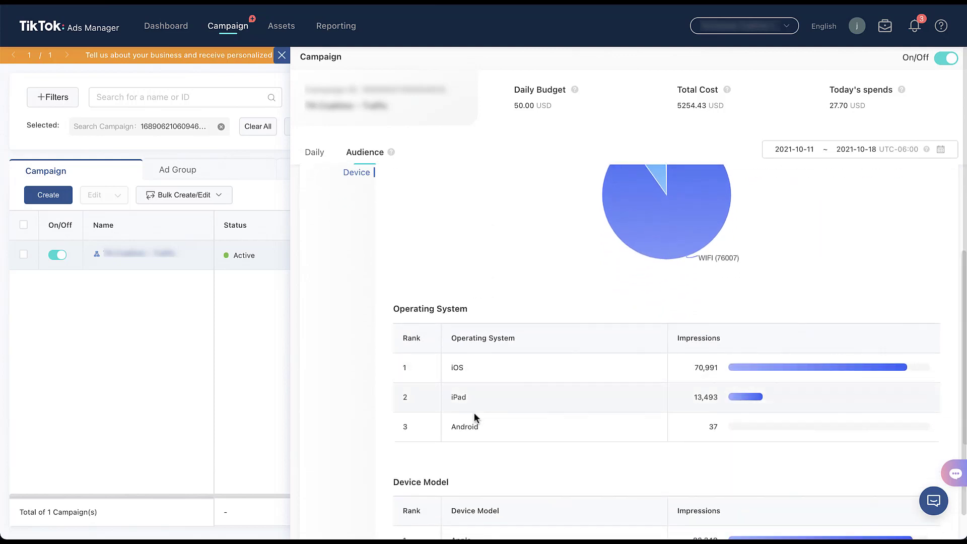
scroll(489, 288, down, 5)
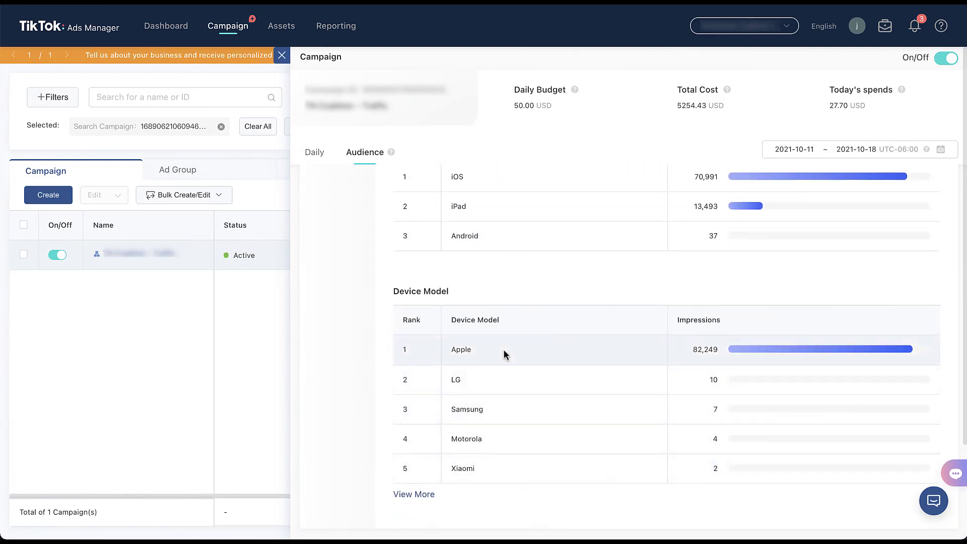
scroll(515, 496, down, 1)
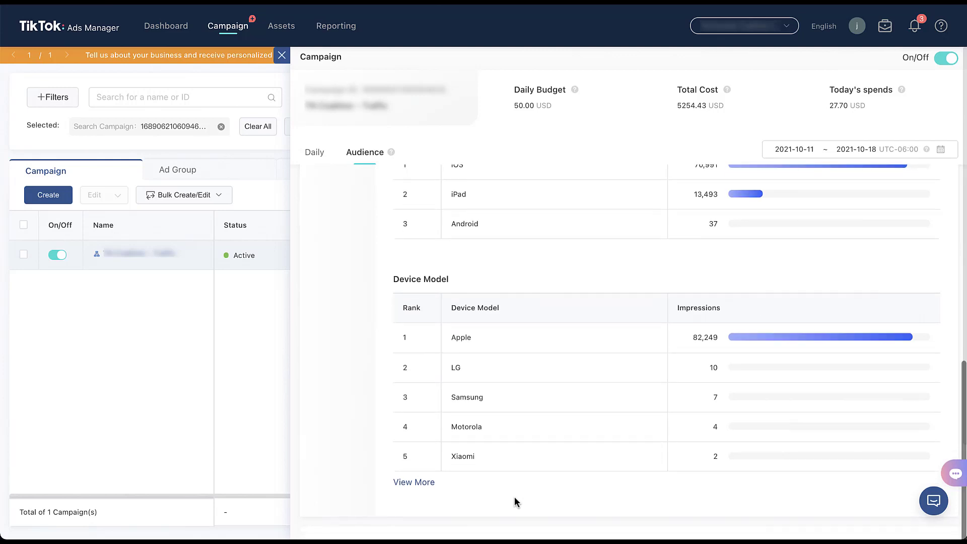
scroll(515, 496, up, 1)
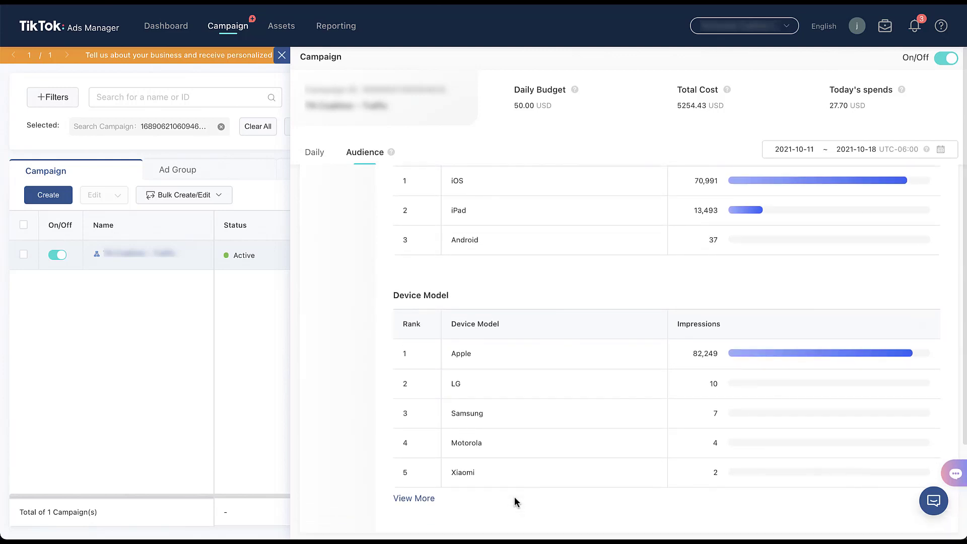
scroll(514, 496, up, 8)
scroll(514, 497, up, 1)
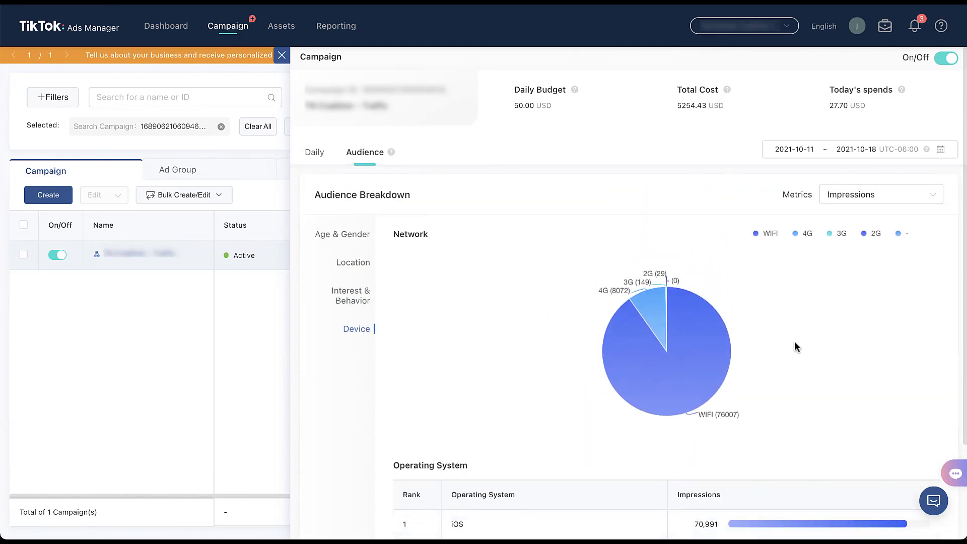
mouse_move(719, 373)
- View the Video Ads ad group's data and its Audience breakdown by age, then close the data view
mouse_move(110, 265)
click(255, 174)
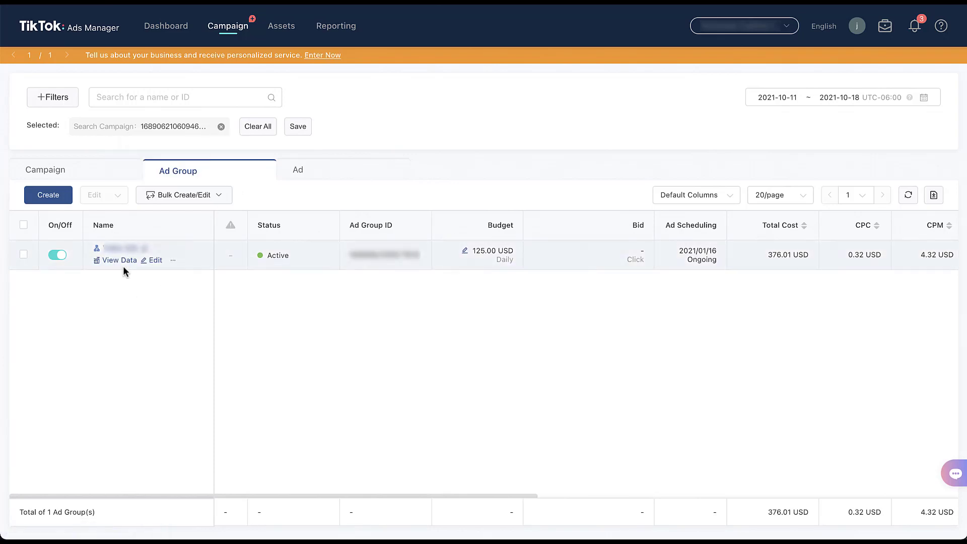
click(119, 261)
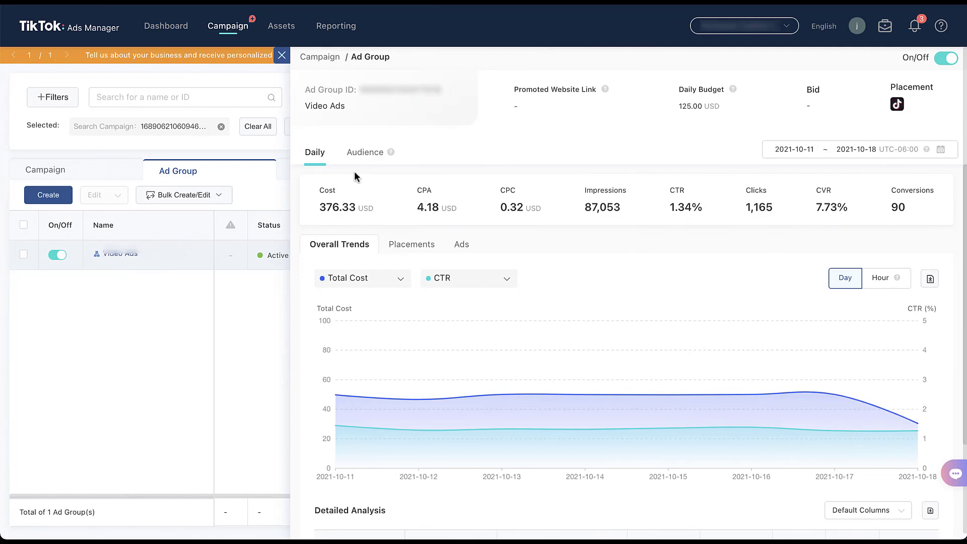
click(364, 157)
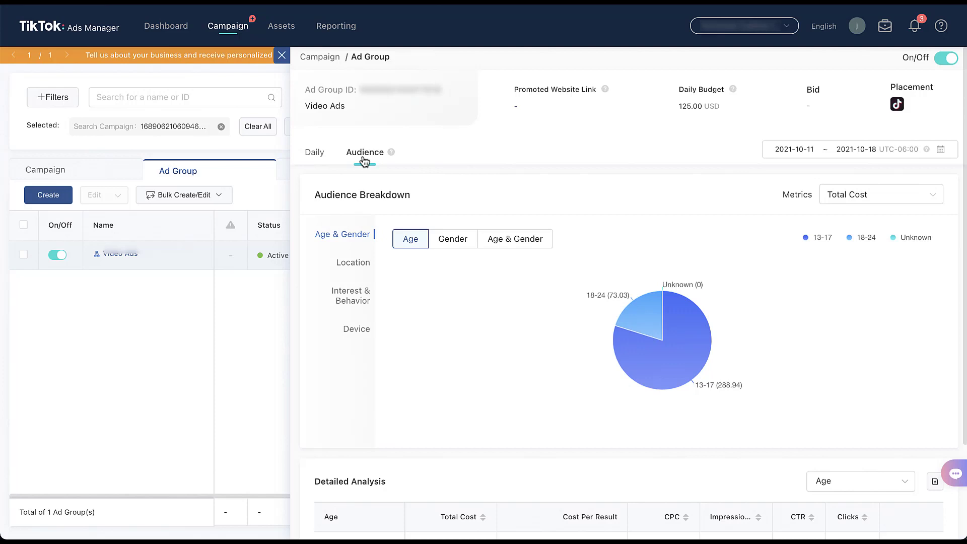
key(Escape)
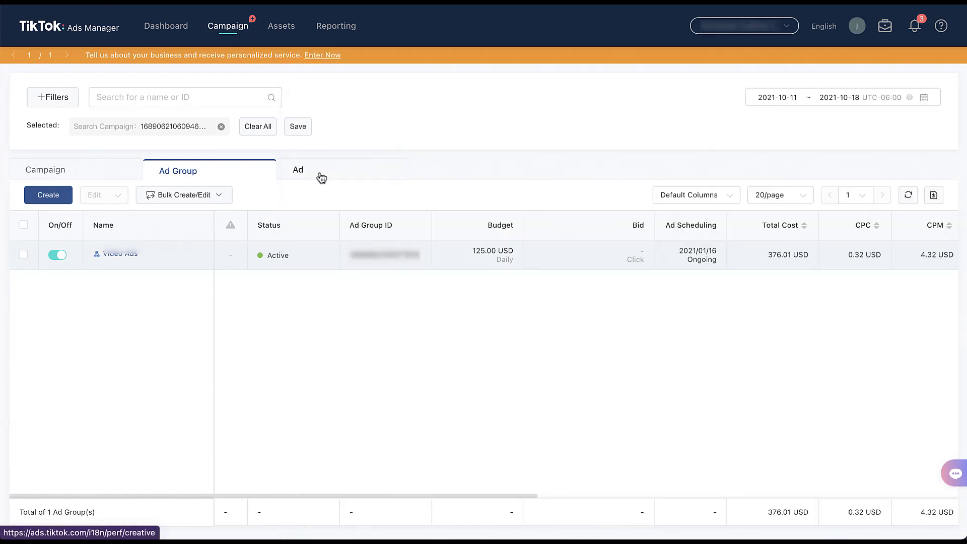
- Open the first ad's performance data at the Ad level and view its daily total cost by placement
click(320, 179)
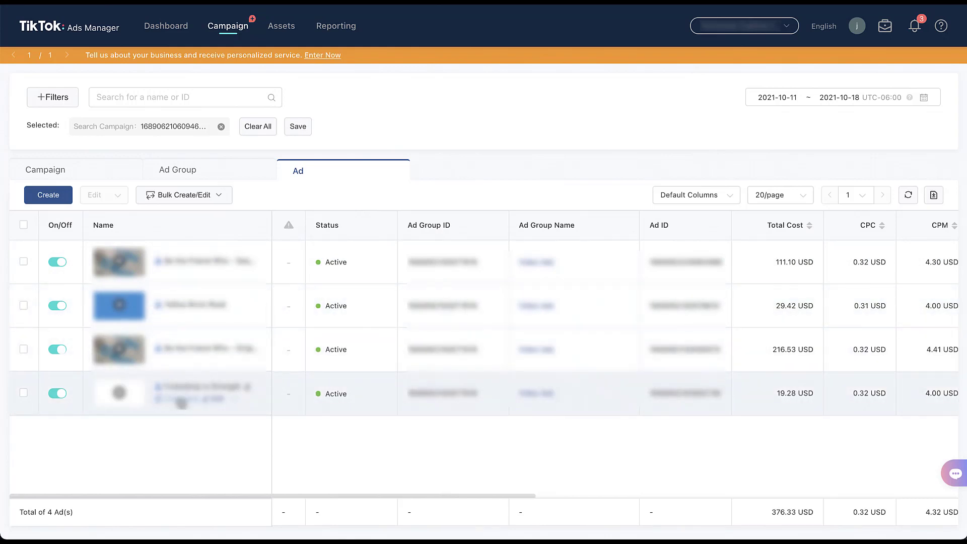
click(176, 271)
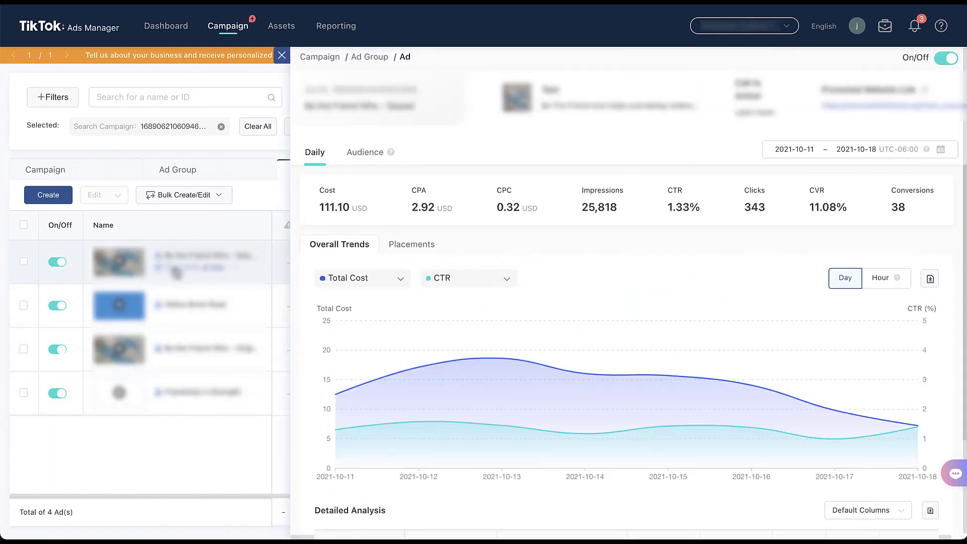
click(416, 248)
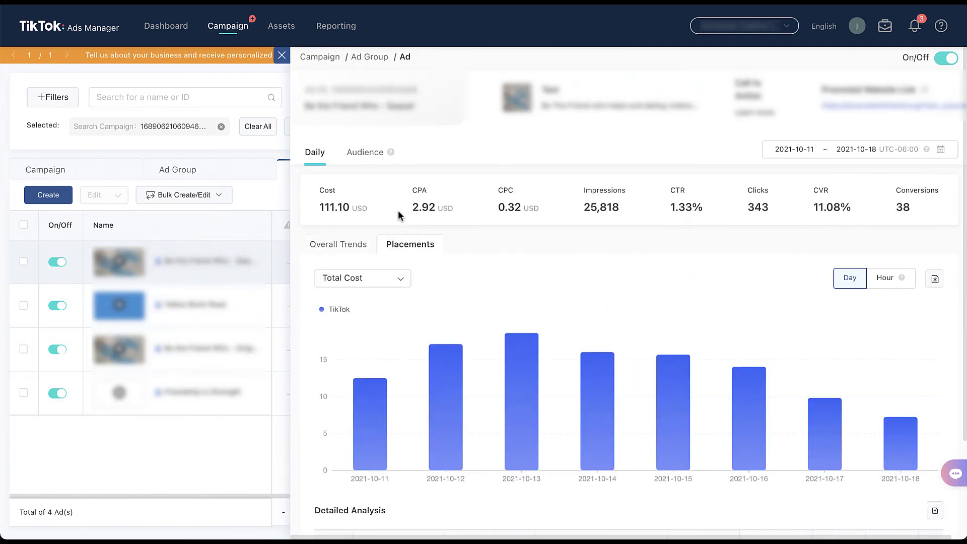
- Show the ad's Audience breakdown by age and export the age-based Detailed Analysis table
click(369, 156)
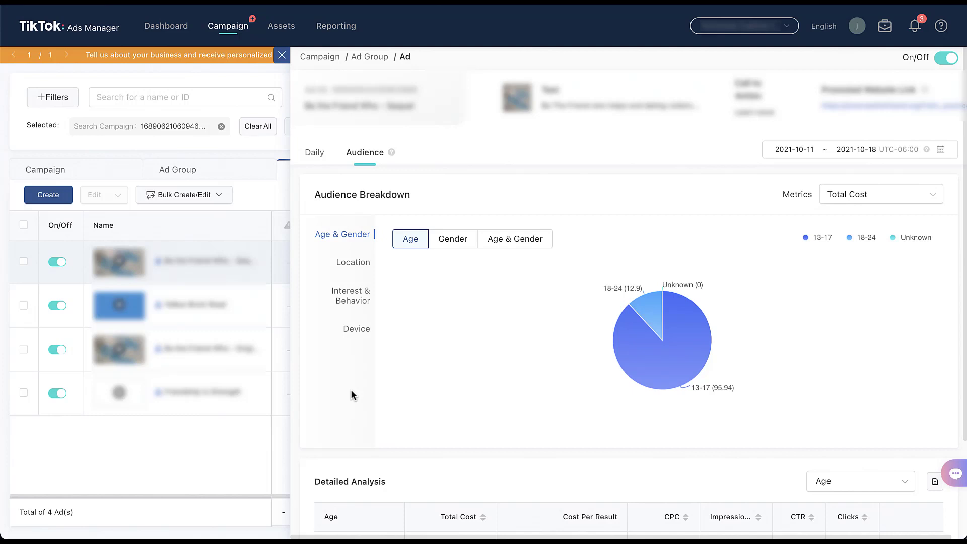
scroll(351, 388, down, 3)
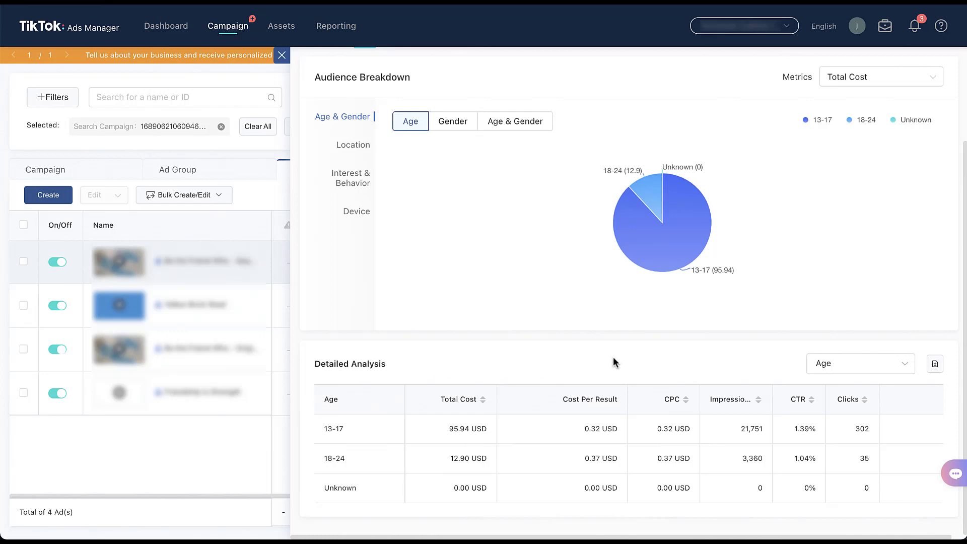
click(937, 369)
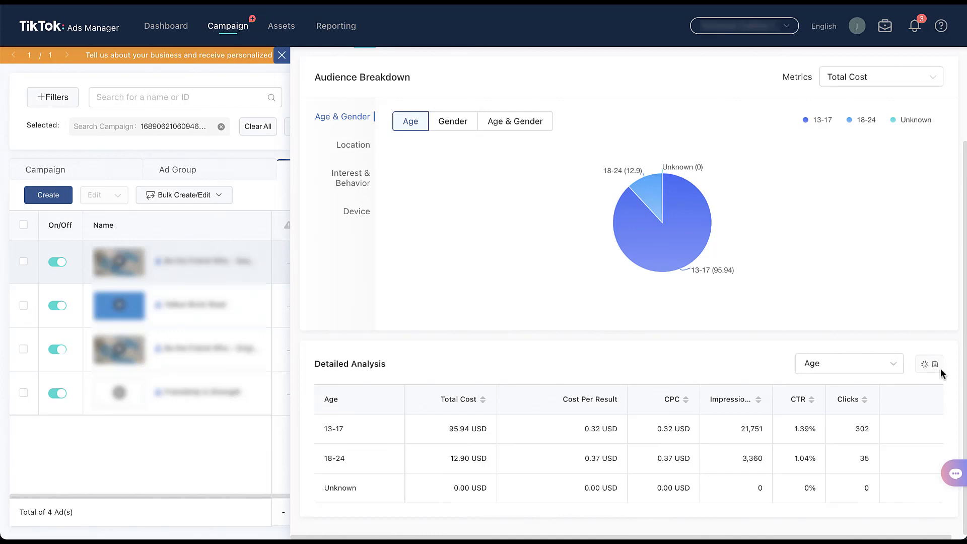